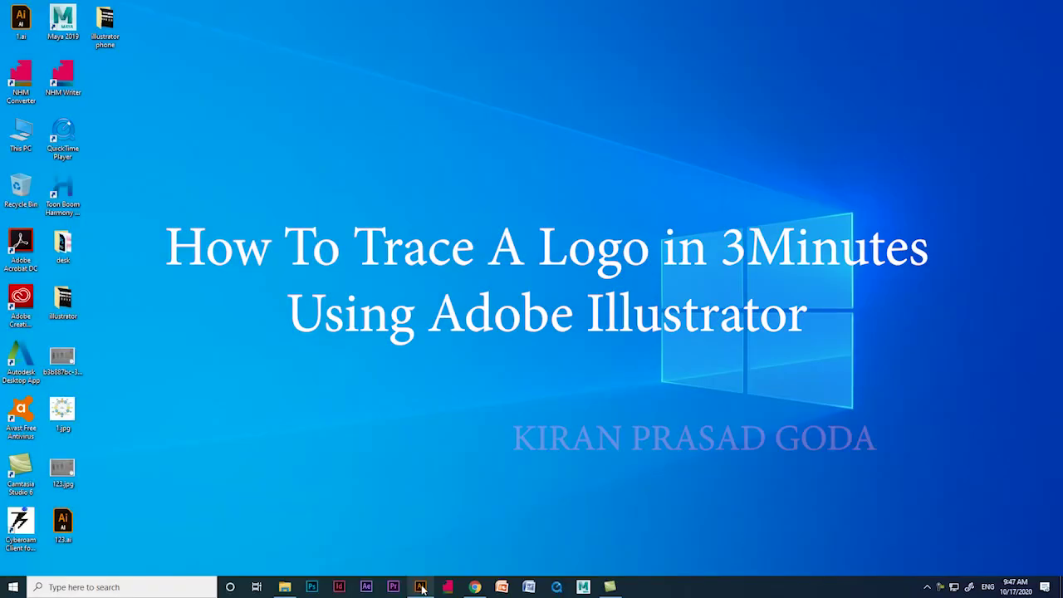
- Bring up the green P-arrow logo document and add an empty Layer 2 above the reference layer
{"action": "left_click", "coordinate": [421, 587]}
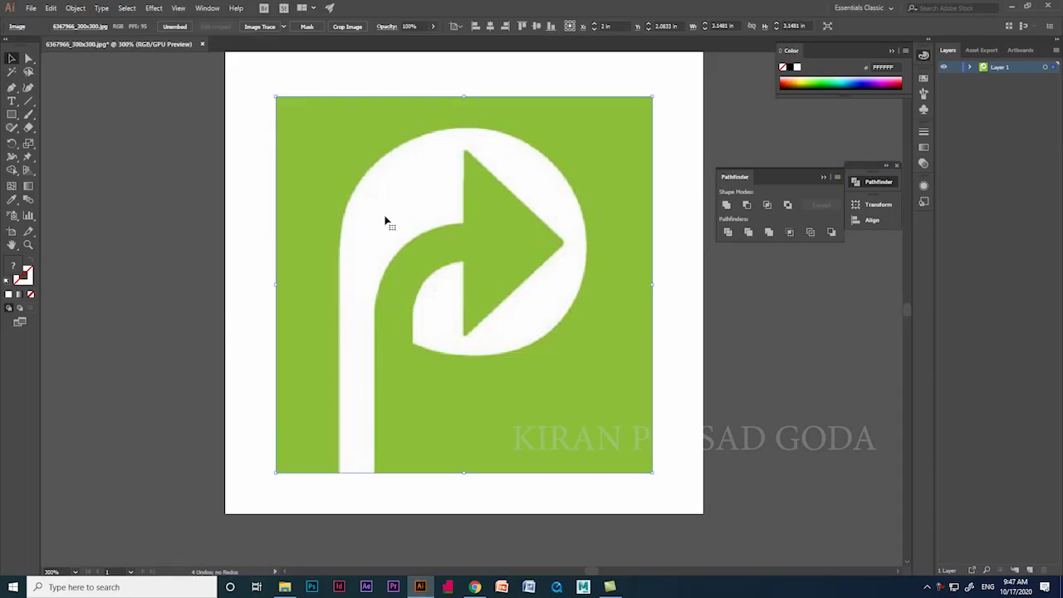
{"action": "scroll", "coordinate": [462, 208], "scroll_direction": "down", "scroll_amount": 2}
{"action": "scroll", "coordinate": [463, 208], "scroll_direction": "up", "scroll_amount": 2}
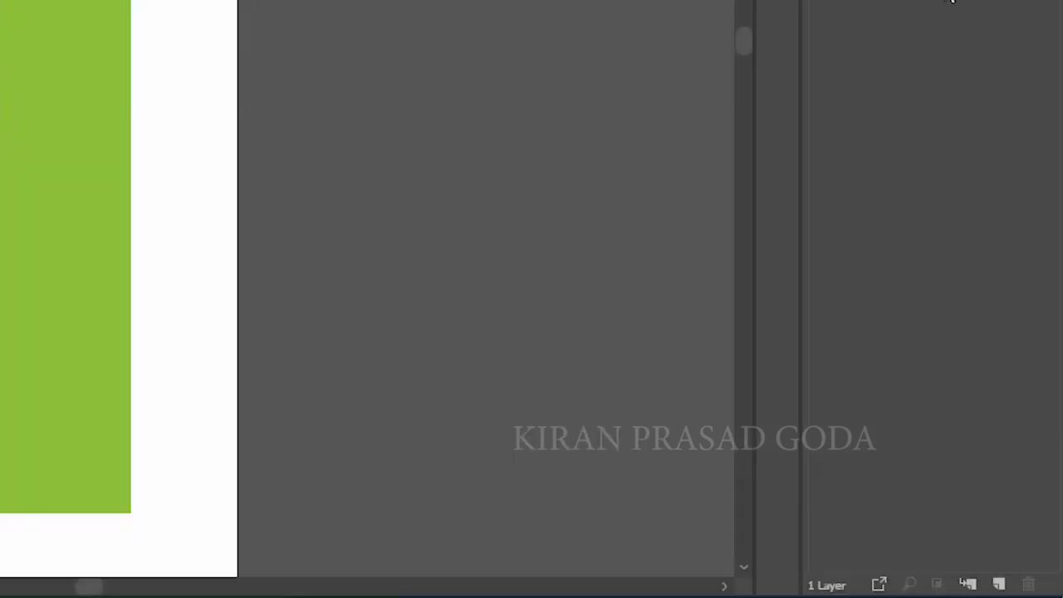
{"action": "left_click", "coordinate": [999, 584]}
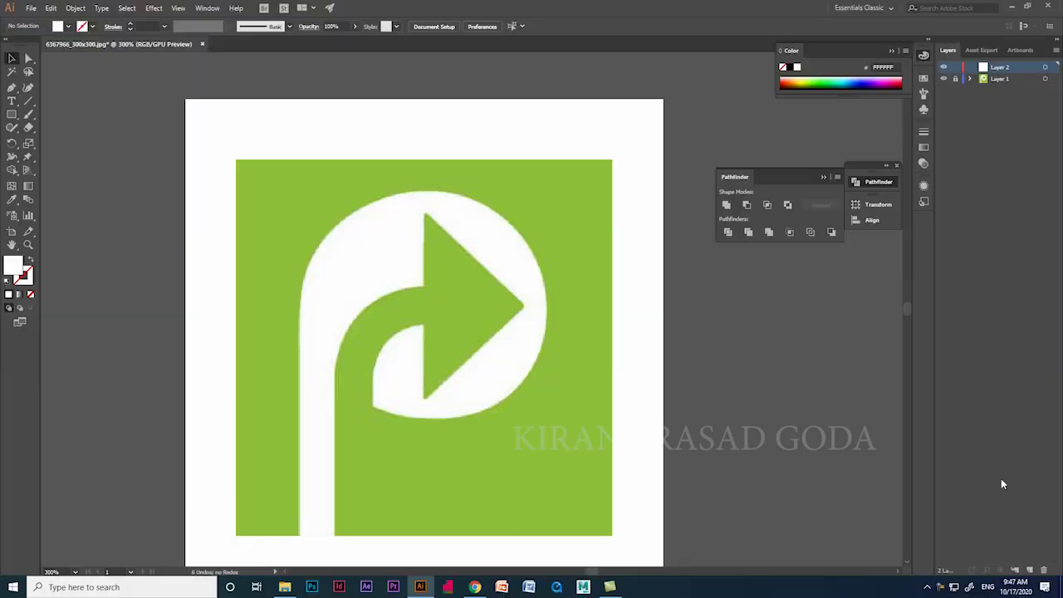
{"action": "scroll", "coordinate": [335, 310], "scroll_direction": "down", "scroll_amount": 1}
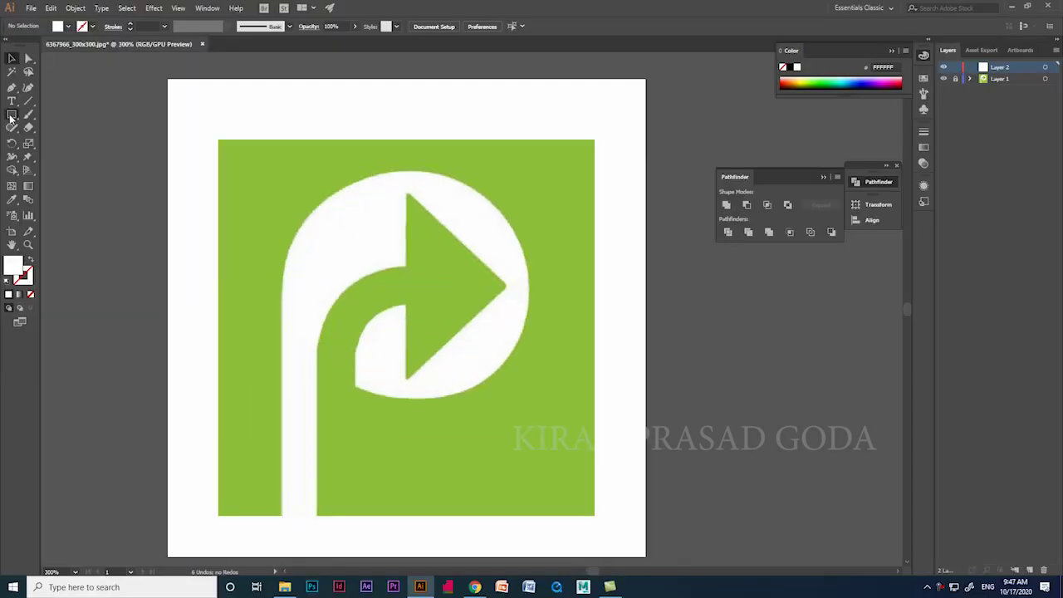
- Draw a white circle of about 2.01 in and position and scale it over the P's round bowl
{"action": "left_click_drag", "start_coordinate": [11, 114], "coordinate": [55, 141]}
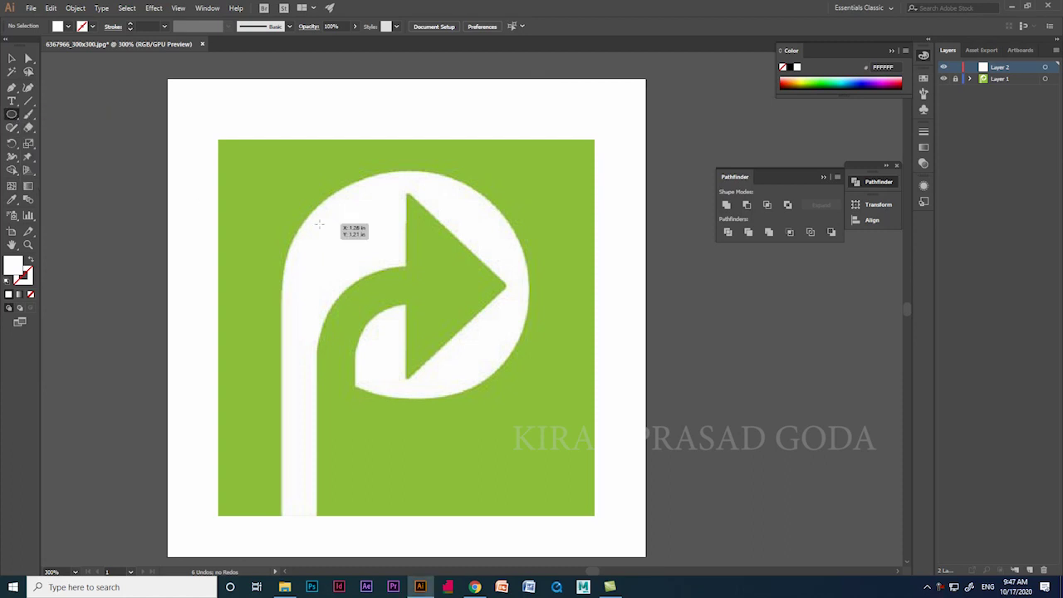
{"action": "left_click_drag", "start_coordinate": [367, 247], "coordinate": [590, 469]}
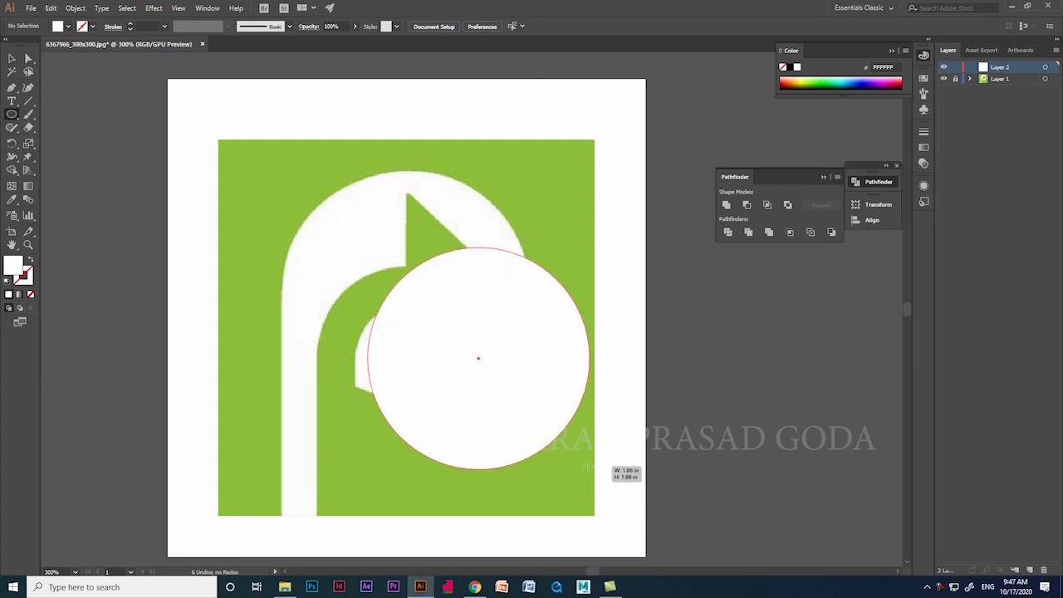
{"action": "left_click", "coordinate": [13, 59]}
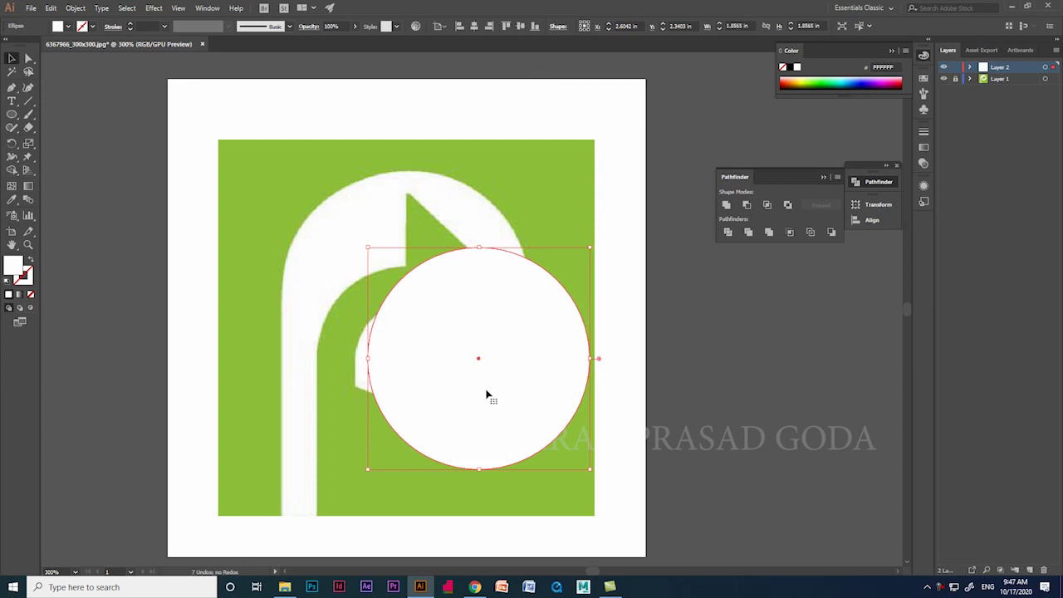
{"action": "left_click_drag", "start_coordinate": [487, 395], "coordinate": [412, 325]}
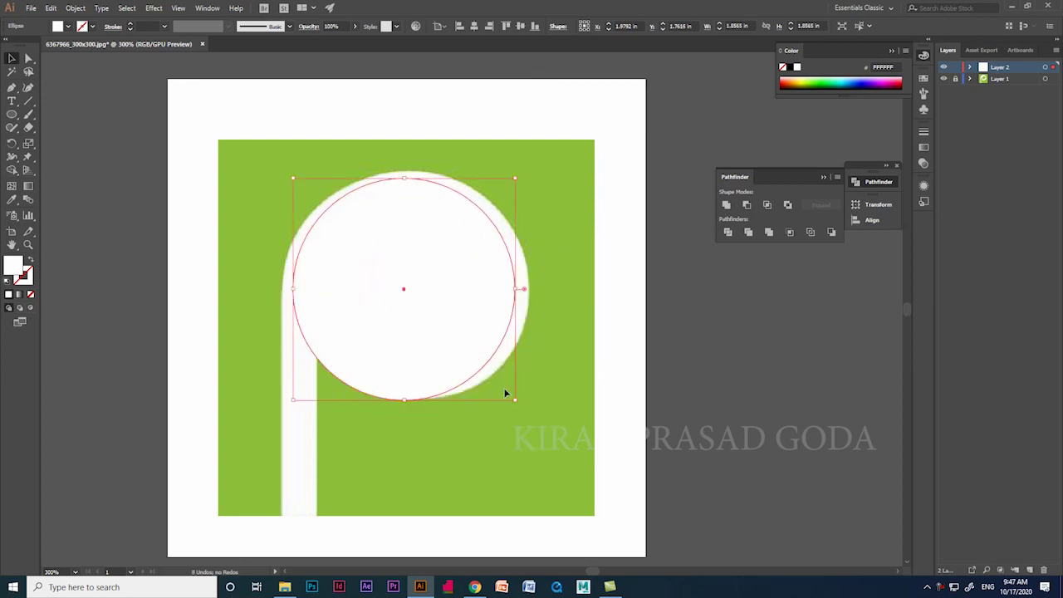
{"action": "left_click_drag", "start_coordinate": [514, 401], "coordinate": [539, 411]}
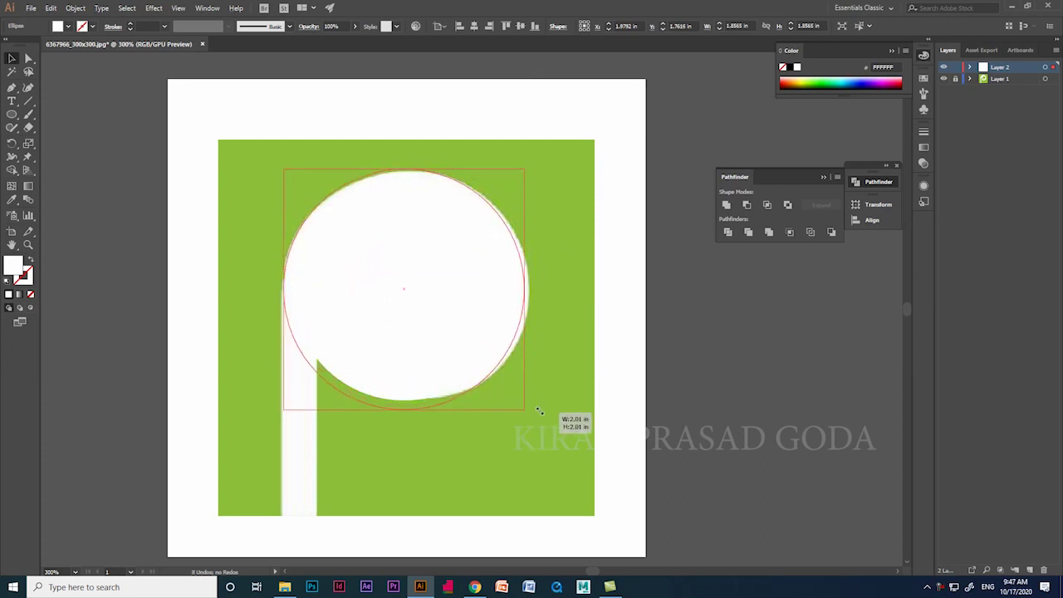
{"action": "left_click", "coordinate": [12, 114]}
{"action": "left_click", "coordinate": [64, 114]}
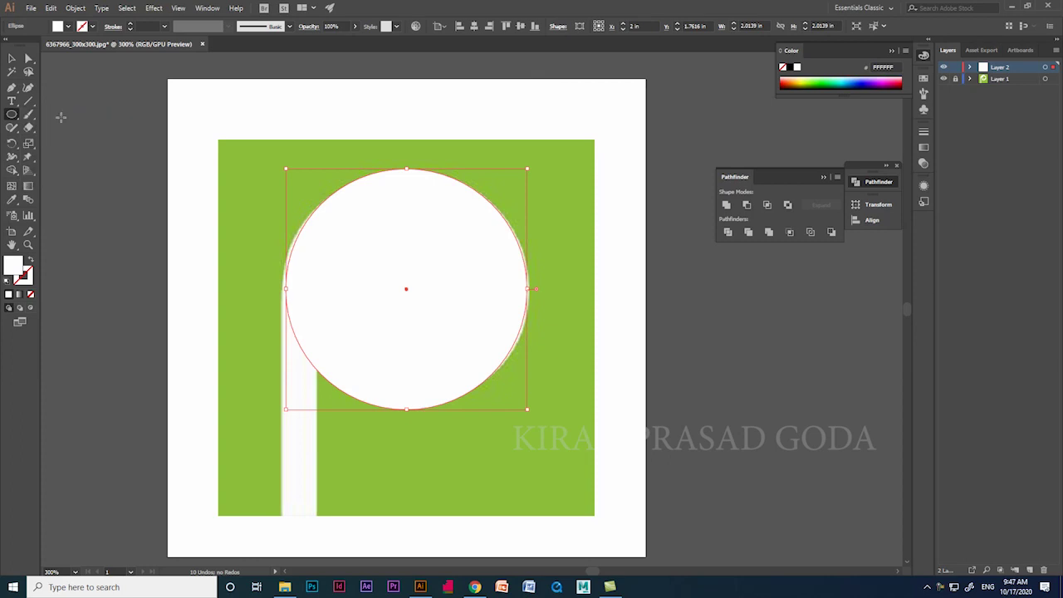
- Draw a white stem rectangle from the circle's left side to the square's bottom, then select it with the circle
{"action": "left_click_drag", "start_coordinate": [316, 515], "coordinate": [285, 282]}
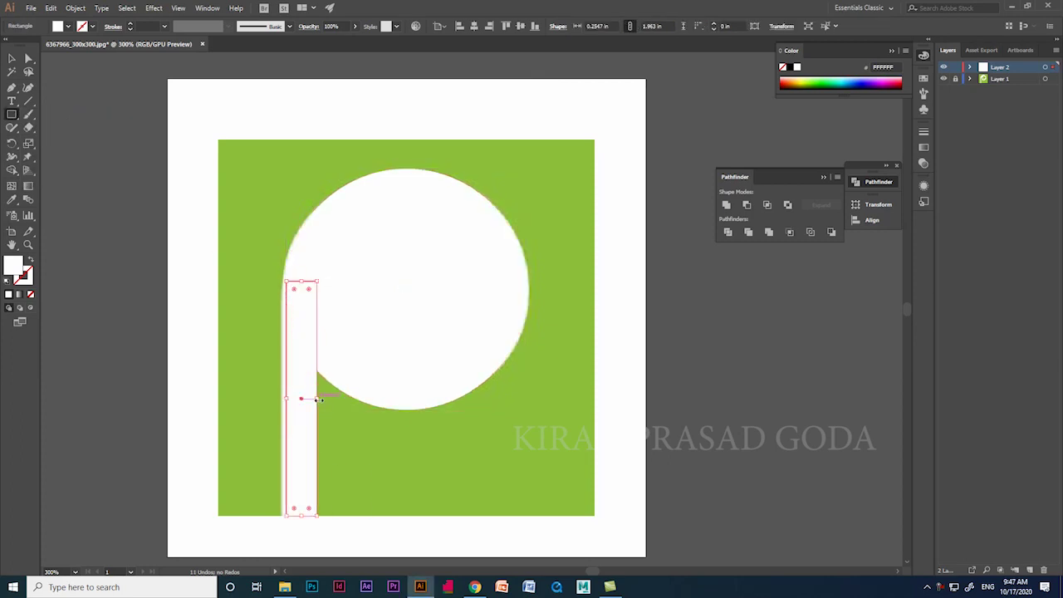
{"action": "left_click_drag", "start_coordinate": [318, 400], "coordinate": [321, 399]}
{"action": "key", "text": "v"}
{"action": "left_click", "coordinate": [387, 274], "text": "shift"}
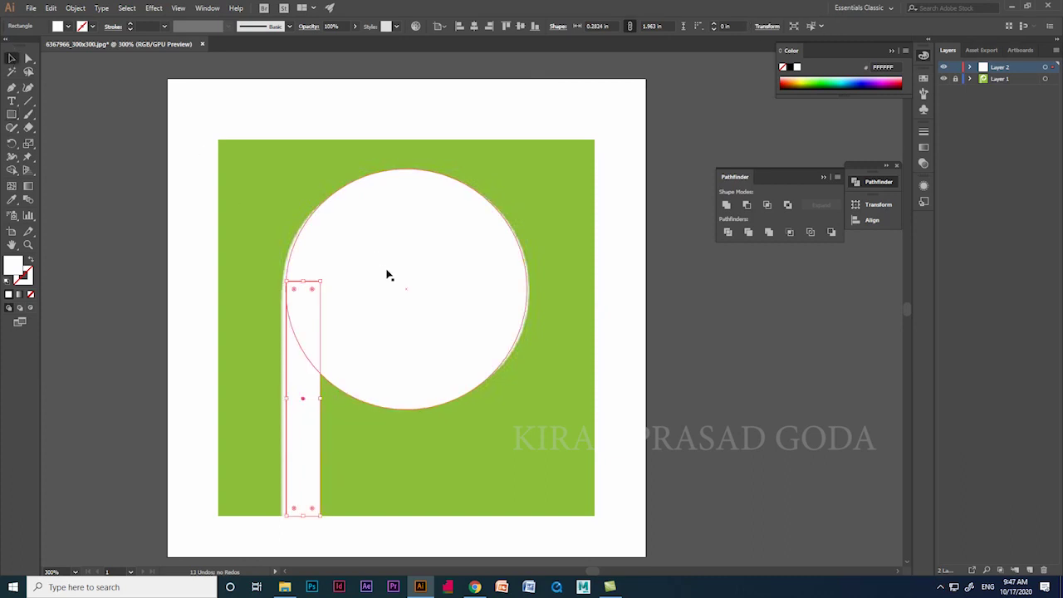
{"action": "left_click", "coordinate": [386, 274], "text": "shift"}
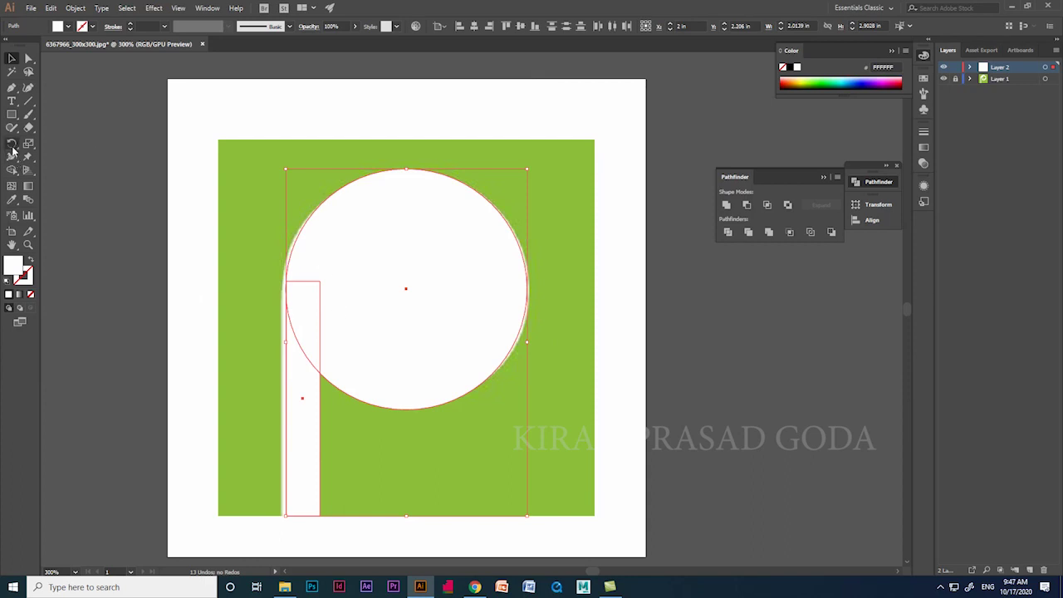
{"action": "left_click_drag", "start_coordinate": [12, 156], "coordinate": [62, 171]}
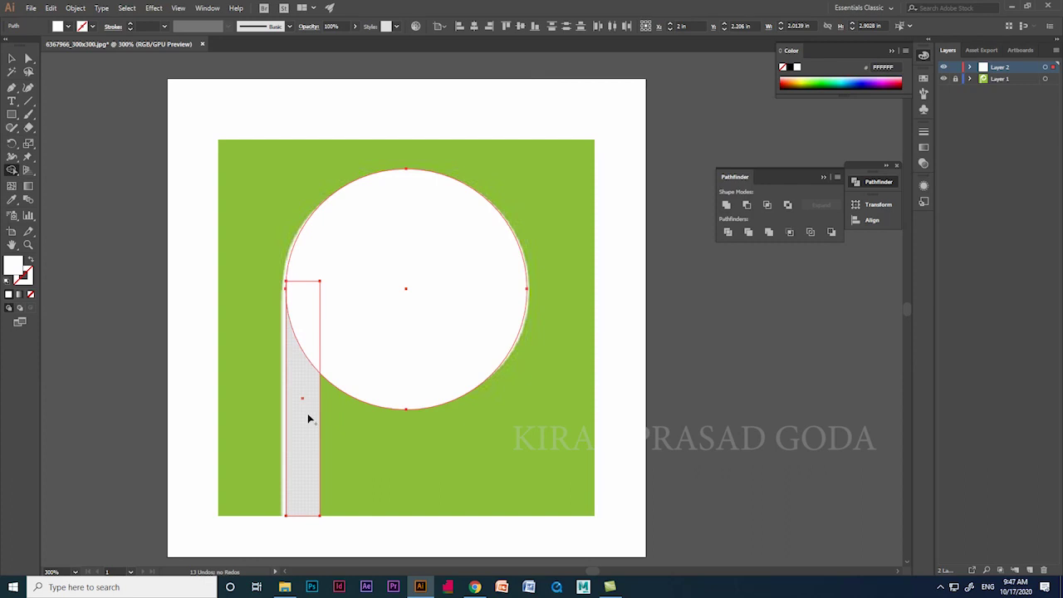
- Fuse the circle and stem into one white P with Shape Builder and move it left of the reference
{"action": "key", "text": "v"}
{"action": "left_click", "coordinate": [409, 292], "text": "shift"}
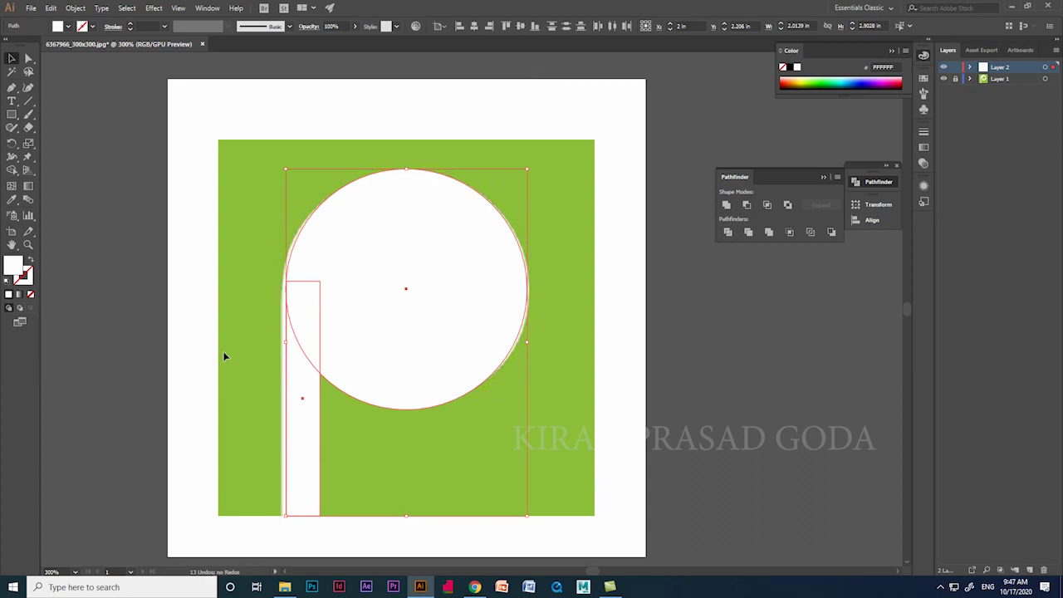
{"action": "left_click_drag", "start_coordinate": [12, 169], "coordinate": [57, 173]}
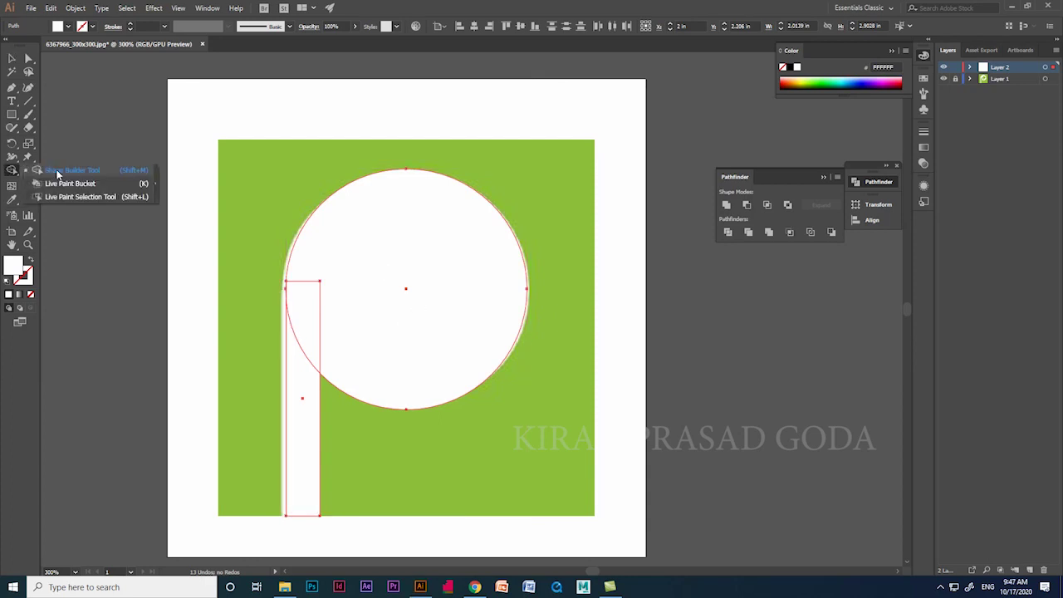
{"action": "left_click_drag", "start_coordinate": [303, 337], "coordinate": [308, 254]}
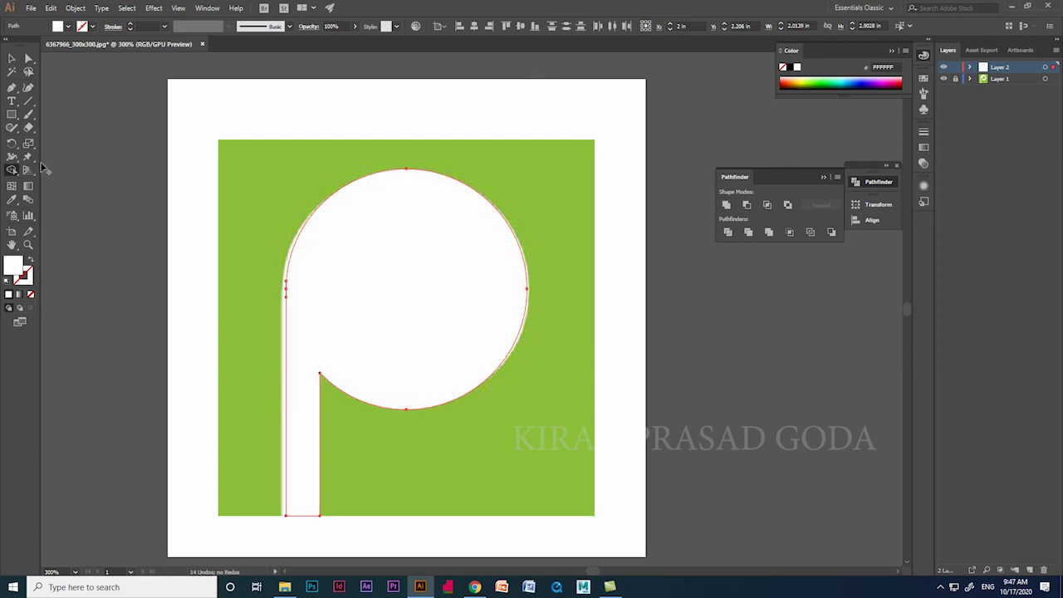
{"action": "left_click", "coordinate": [12, 58]}
{"action": "left_click_drag", "start_coordinate": [404, 311], "coordinate": [194, 290]}
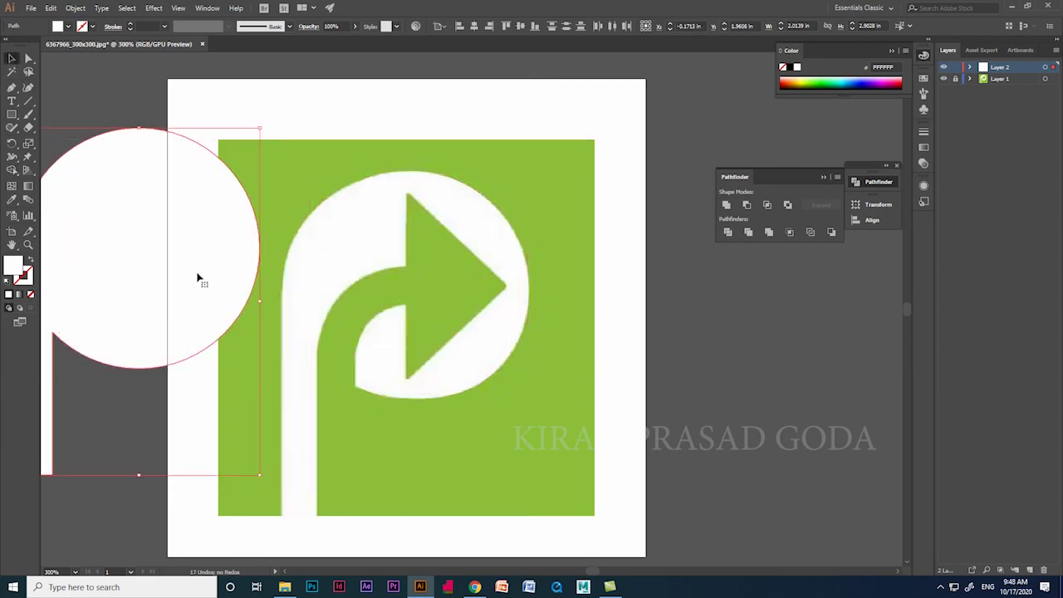
- Draw a white rectangle covering the reference logo's arrowhead
{"action": "scroll", "coordinate": [435, 308], "scroll_direction": "up", "scroll_amount": 1}
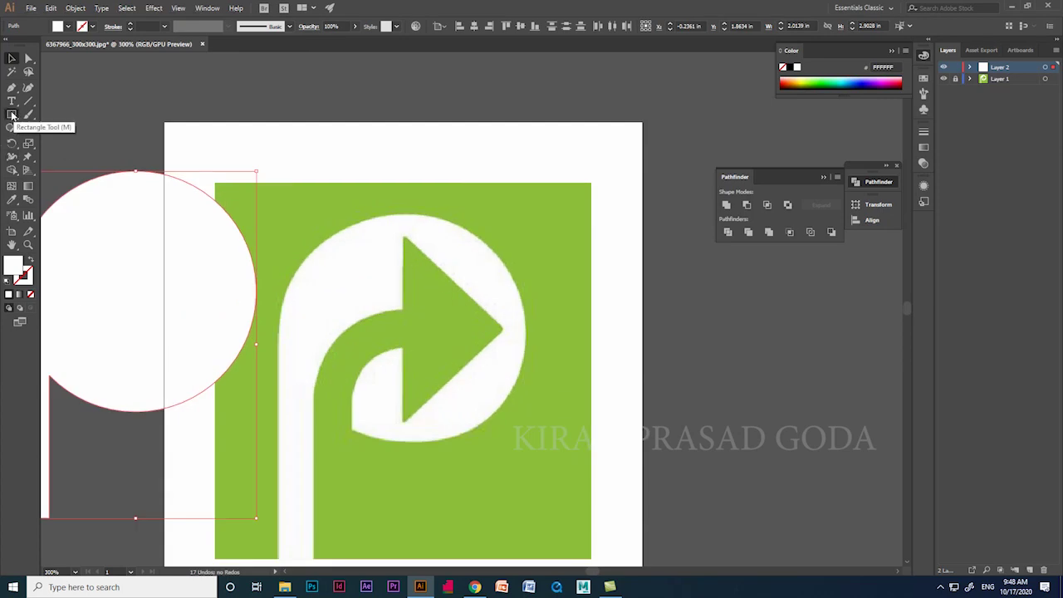
{"action": "left_click_drag", "start_coordinate": [12, 116], "coordinate": [48, 113]}
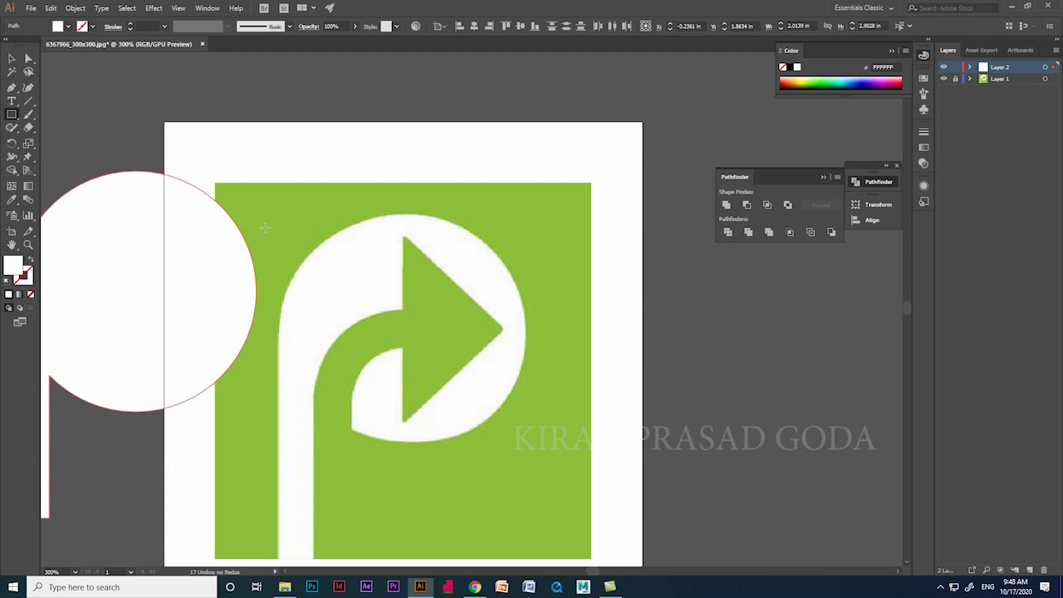
{"action": "mouse_move", "coordinate": [402, 236]}
{"action": "left_mouse_down"}
{"action": "mouse_move", "coordinate": [453, 420]}
{"action": "mouse_move", "coordinate": [511, 425]}
{"action": "mouse_move", "coordinate": [502, 423]}
{"action": "left_mouse_up"}
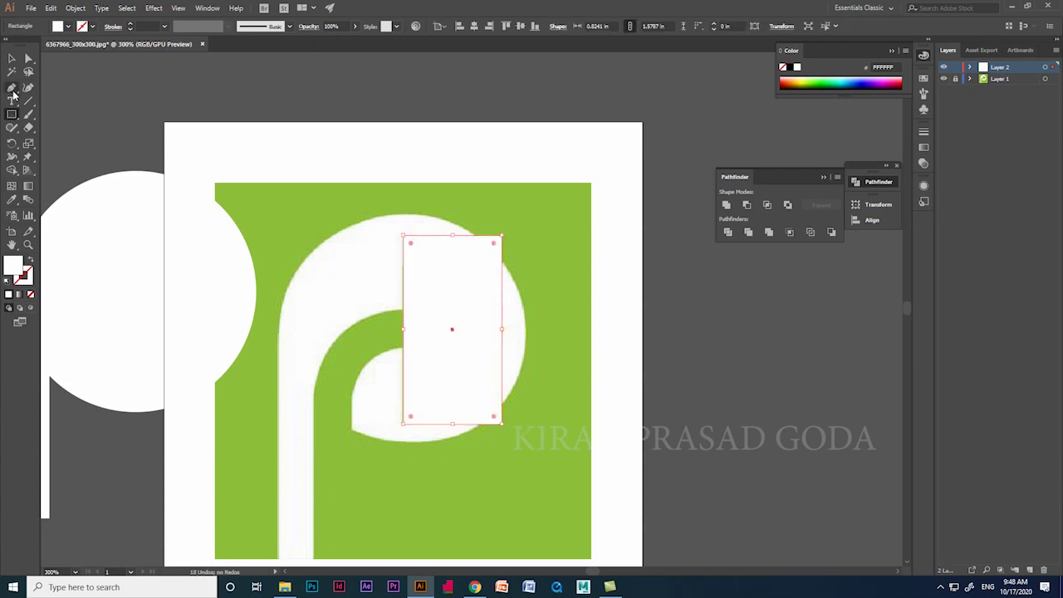
- Reshape the rectangle into a triangle by deleting its top-right anchor and pulling the bottom-right corner up to the tip
{"action": "left_click", "coordinate": [29, 58]}
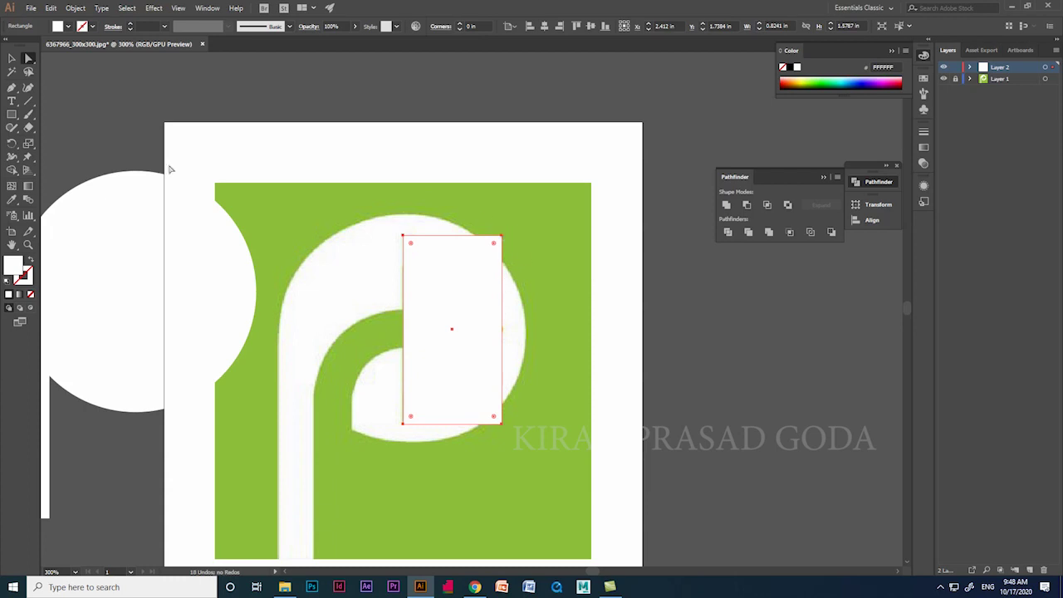
{"action": "left_click", "coordinate": [12, 88]}
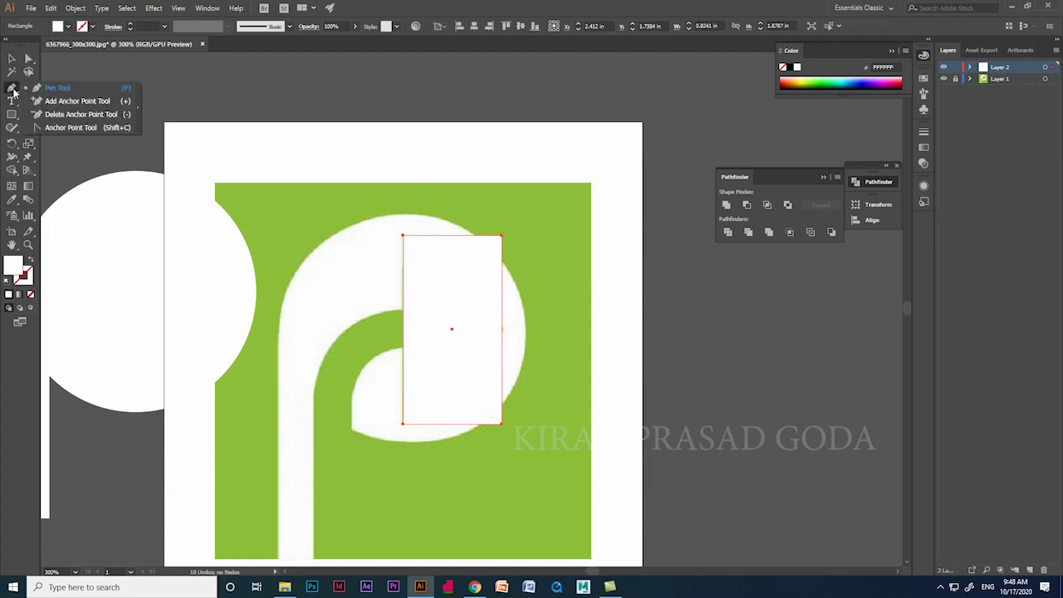
{"action": "left_click", "coordinate": [57, 88]}
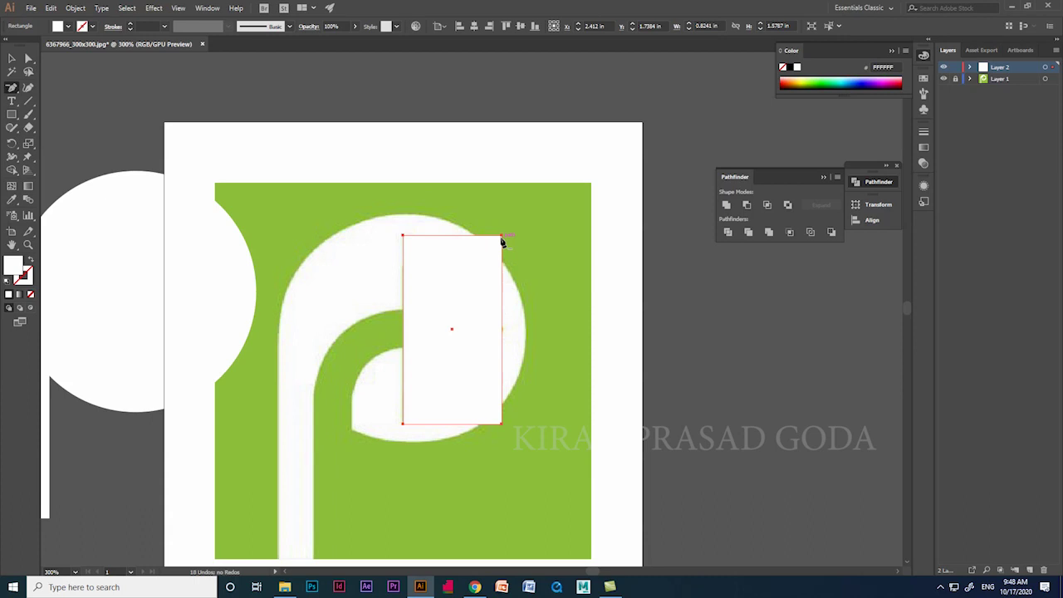
{"action": "left_click", "coordinate": [503, 236]}
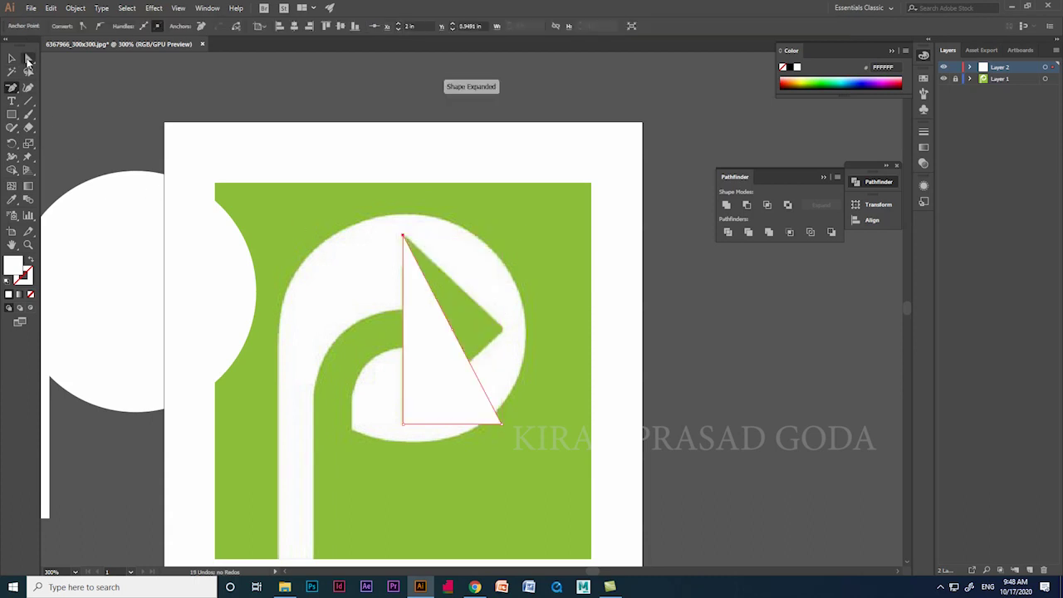
{"action": "left_click", "coordinate": [28, 58]}
{"action": "left_click_drag", "start_coordinate": [504, 424], "coordinate": [655, 317]}
- Move the white triangle to the artboard's right edge, clear of the reference arrowhead
{"action": "key", "text": "v"}
{"action": "scroll", "coordinate": [279, 323], "scroll_direction": "down", "scroll_amount": 2}
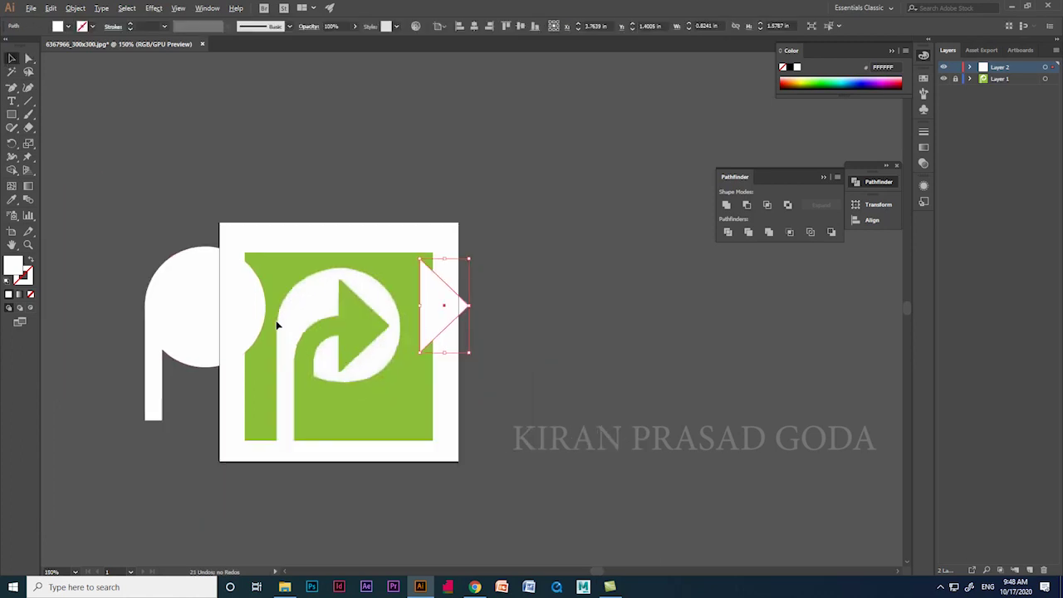
{"action": "scroll", "coordinate": [356, 332], "scroll_direction": "up", "scroll_amount": 2}
{"action": "scroll", "coordinate": [356, 328], "scroll_direction": "down", "scroll_amount": 2}
{"action": "scroll", "coordinate": [446, 325], "scroll_direction": "up", "scroll_amount": 1}
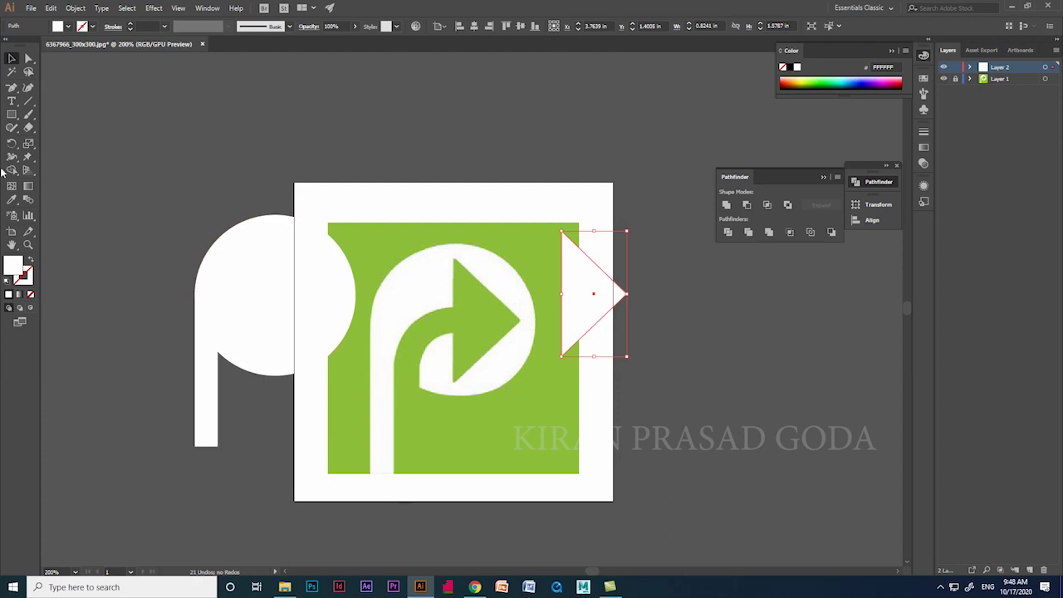
- Start a Pen path at the shaft-arrowhead junction and trace the stem's curved upper edge
{"action": "key", "text": "ctrl+shift+a"}
{"action": "left_click", "coordinate": [12, 87]}
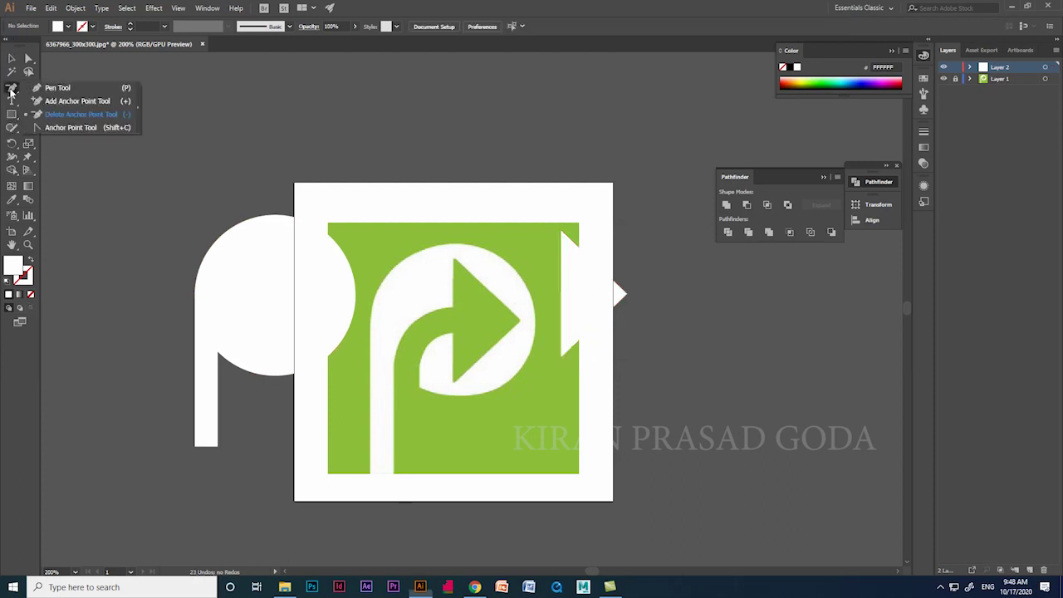
{"action": "left_click", "coordinate": [51, 88]}
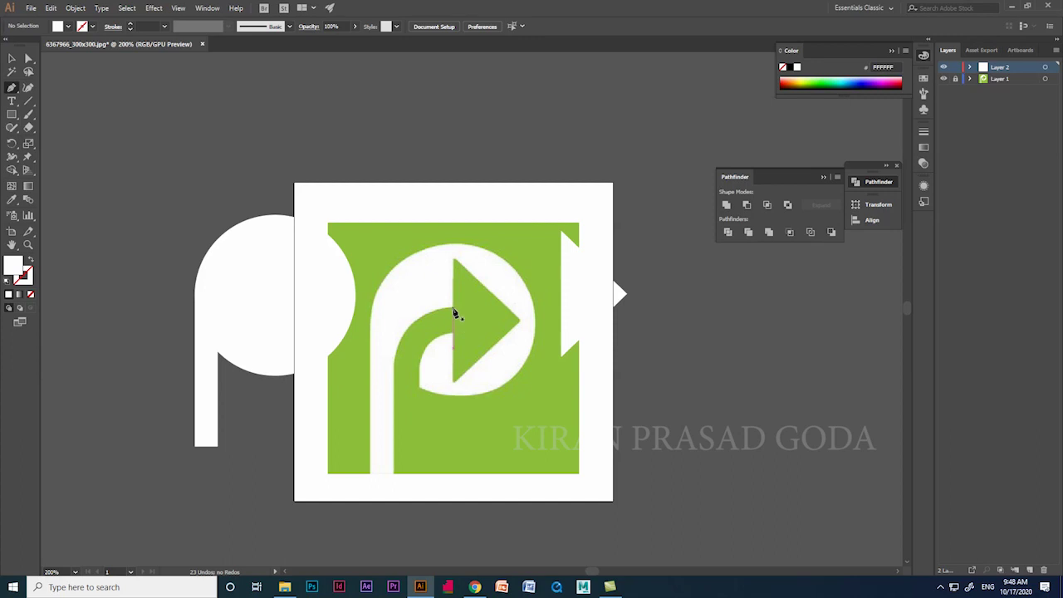
{"action": "left_click", "coordinate": [453, 310]}
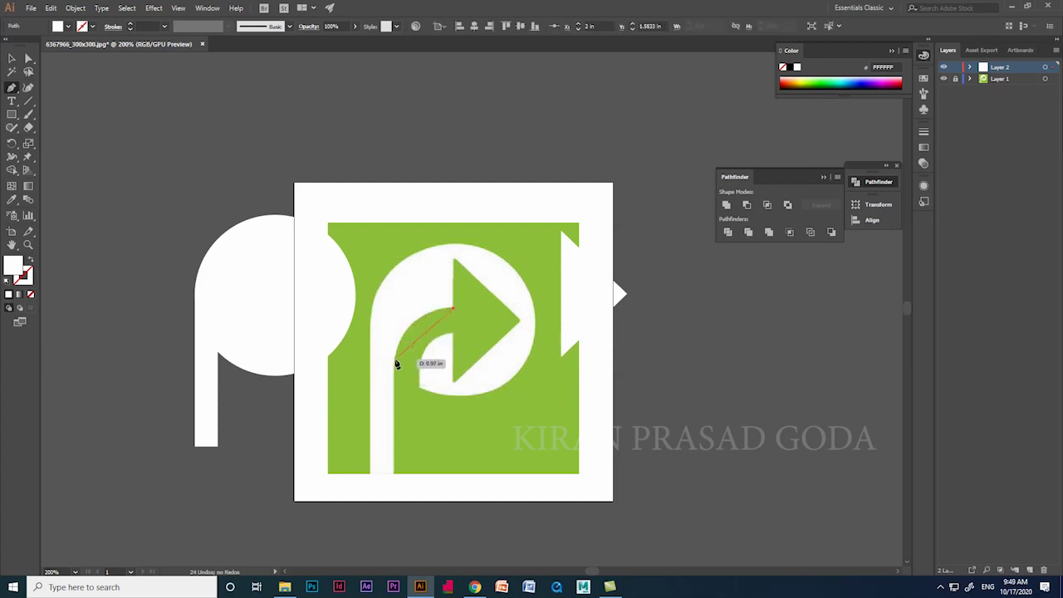
{"action": "left_click_drag", "start_coordinate": [395, 360], "coordinate": [385, 412]}
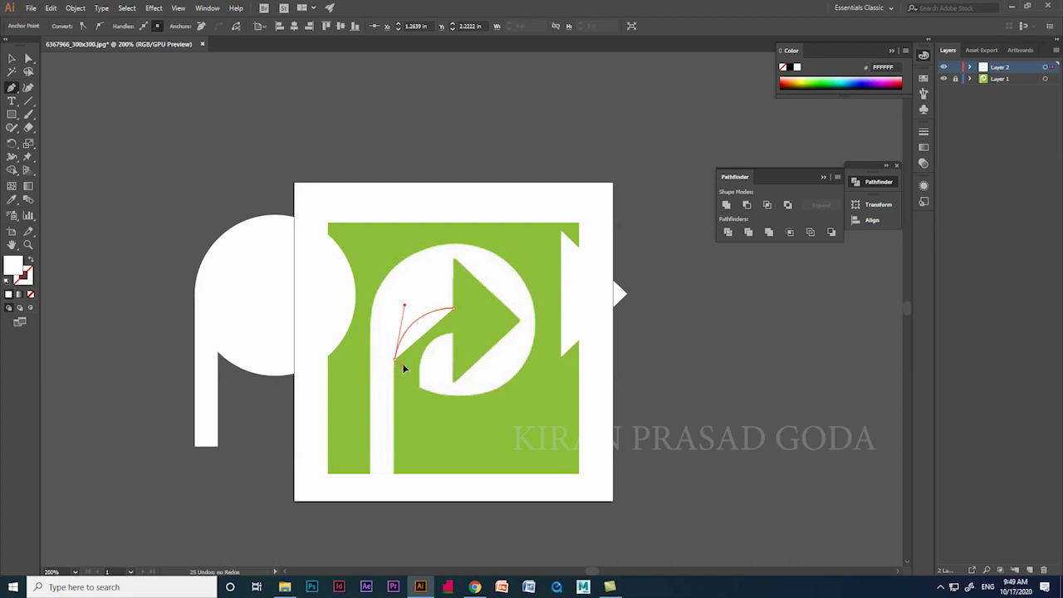
{"action": "mouse_move", "coordinate": [396, 360]}
{"action": "left_mouse_down"}
{"action": "mouse_move", "coordinate": [393, 491]}
{"action": "mouse_move", "coordinate": [412, 368]}
{"action": "mouse_move", "coordinate": [394, 361]}
{"action": "left_mouse_up"}
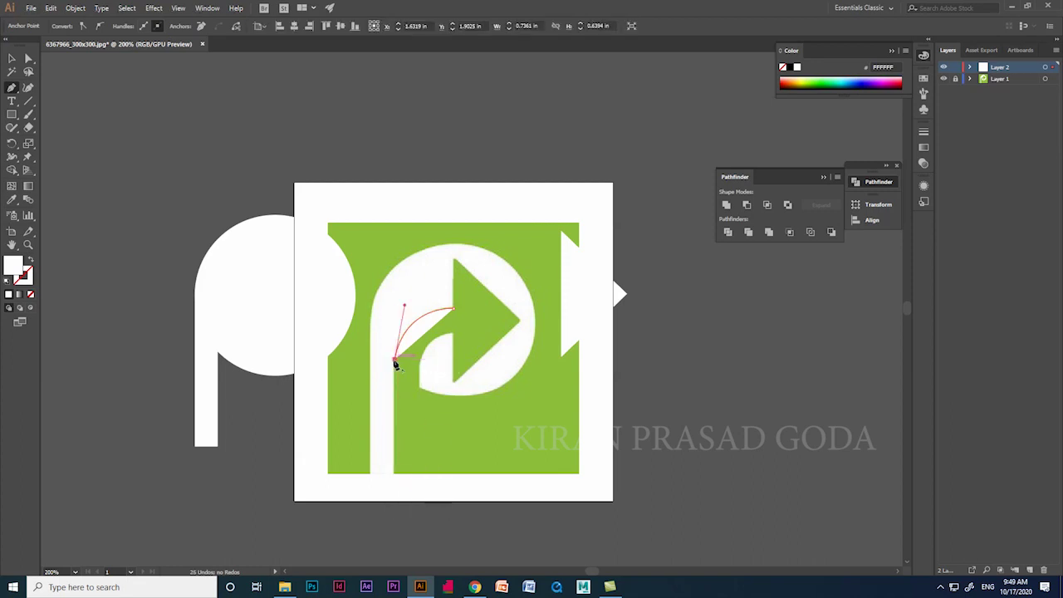
- Complete the stem outline along its bottom and inner curve, then move it beside the triangle
{"action": "left_click", "coordinate": [394, 473]}
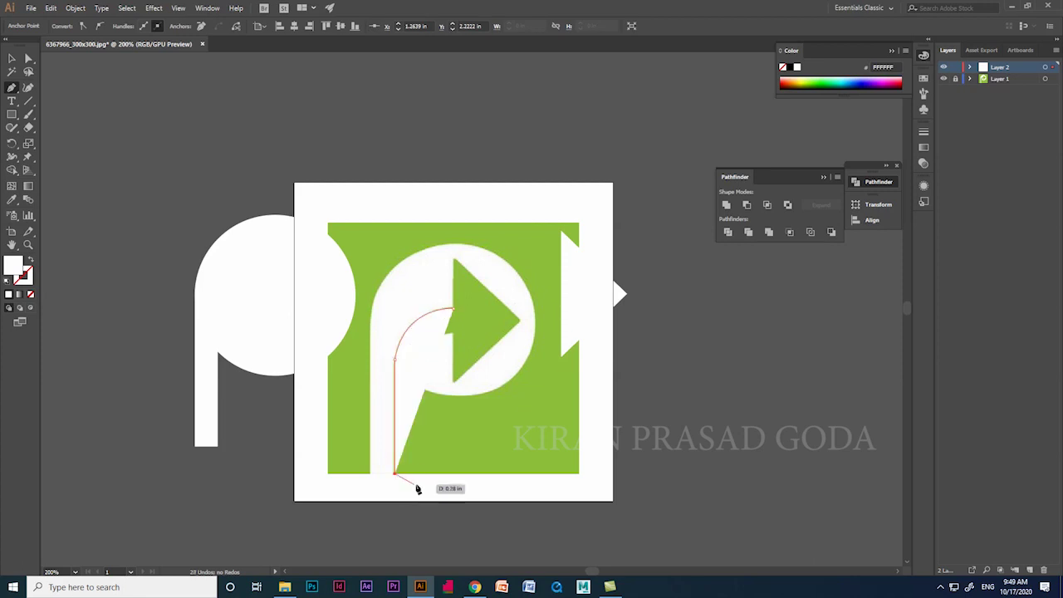
{"action": "left_click", "coordinate": [413, 474]}
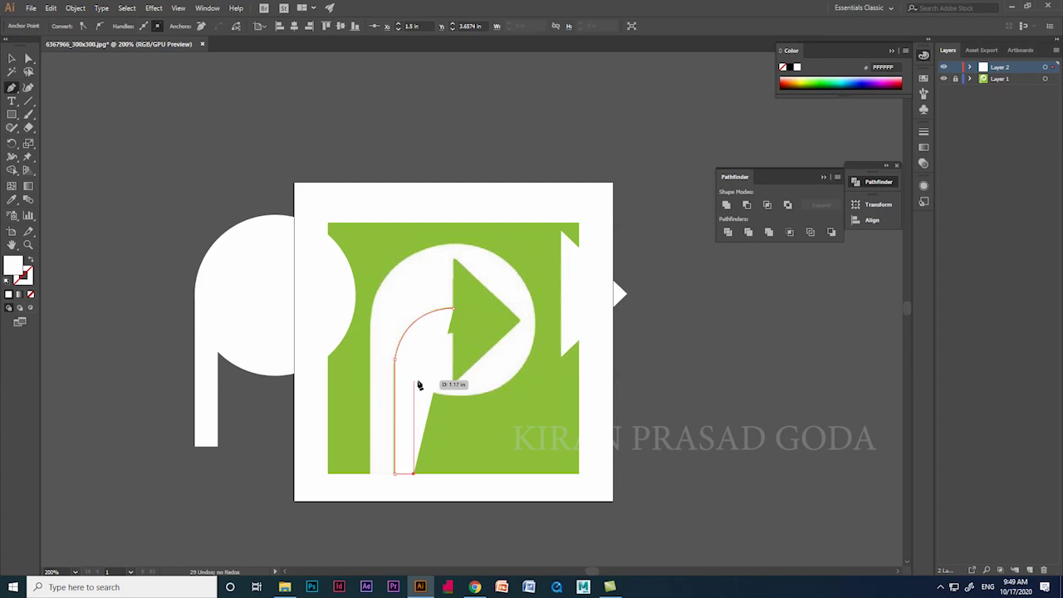
{"action": "left_click", "coordinate": [414, 379]}
{"action": "left_click_drag", "start_coordinate": [453, 334], "coordinate": [497, 333]}
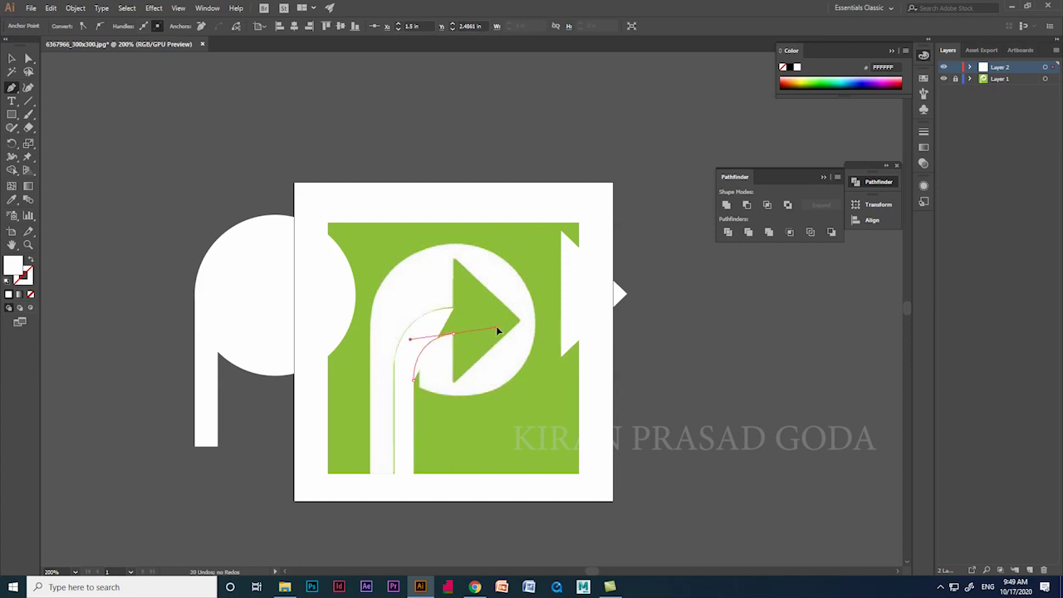
{"action": "left_click", "coordinate": [454, 336]}
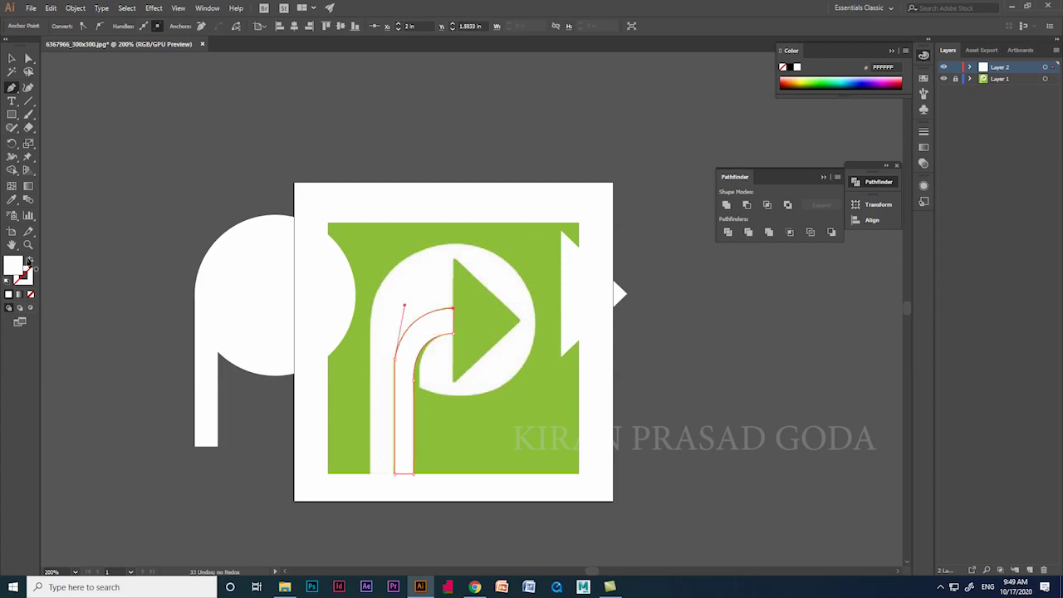
{"action": "left_click", "coordinate": [11, 58]}
{"action": "left_click_drag", "start_coordinate": [413, 353], "coordinate": [525, 325]}
- Select the curved stem and triangle and fuse them into one white bent arrow with Shape Builder
{"action": "left_click", "coordinate": [576, 296], "text": "shift"}
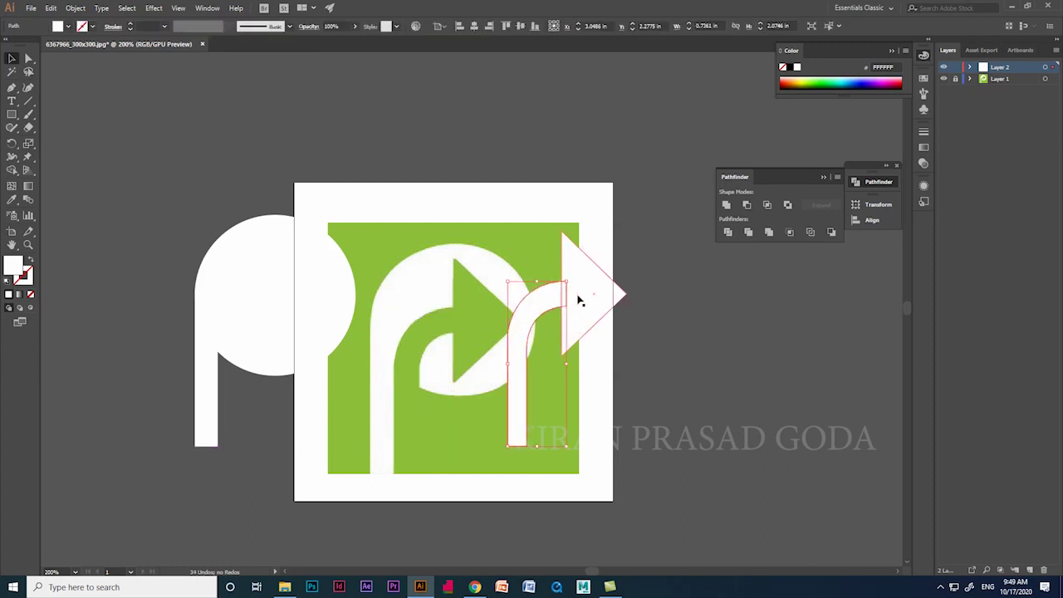
{"action": "left_click", "coordinate": [12, 169]}
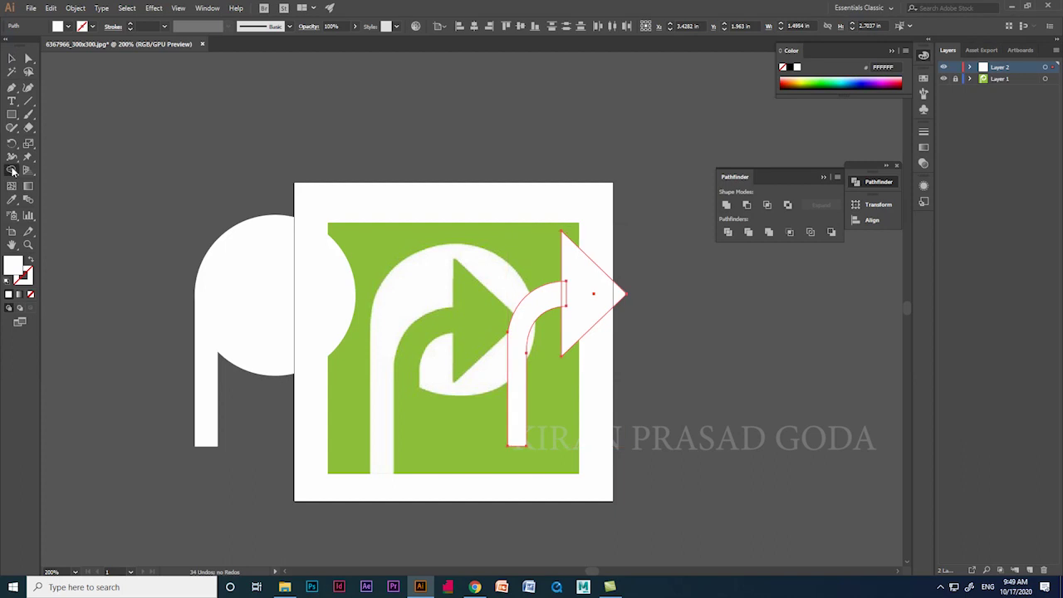
{"action": "left_click", "coordinate": [55, 171]}
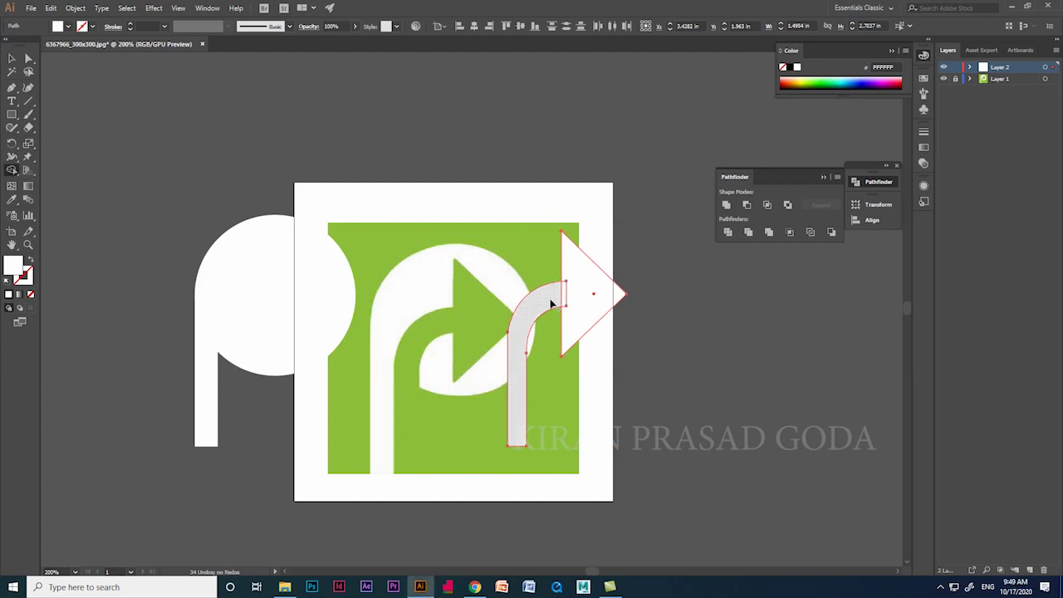
{"action": "left_click_drag", "start_coordinate": [551, 302], "coordinate": [587, 295]}
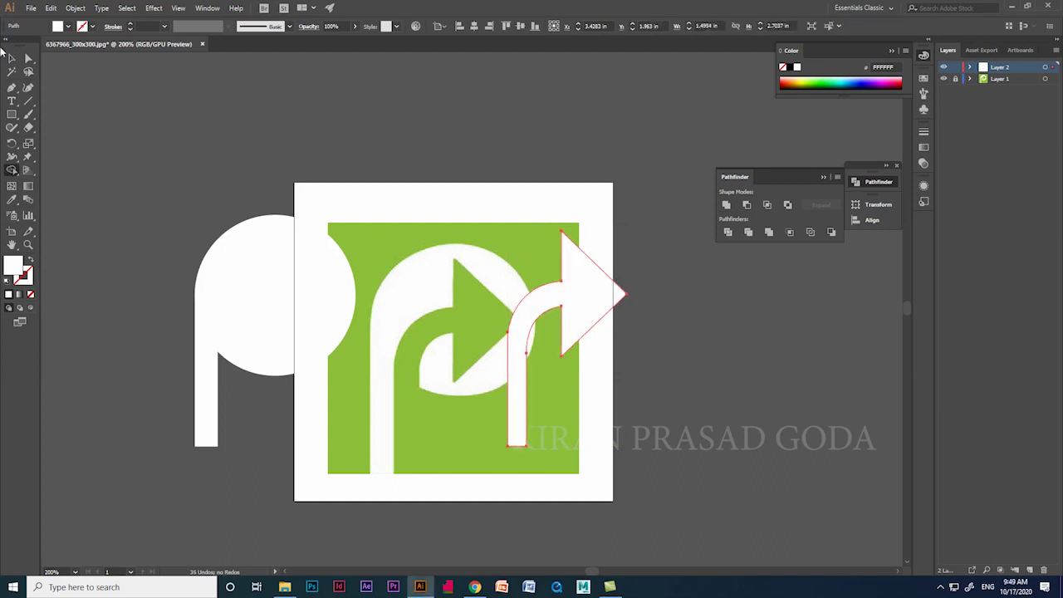
{"action": "left_click", "coordinate": [12, 57]}
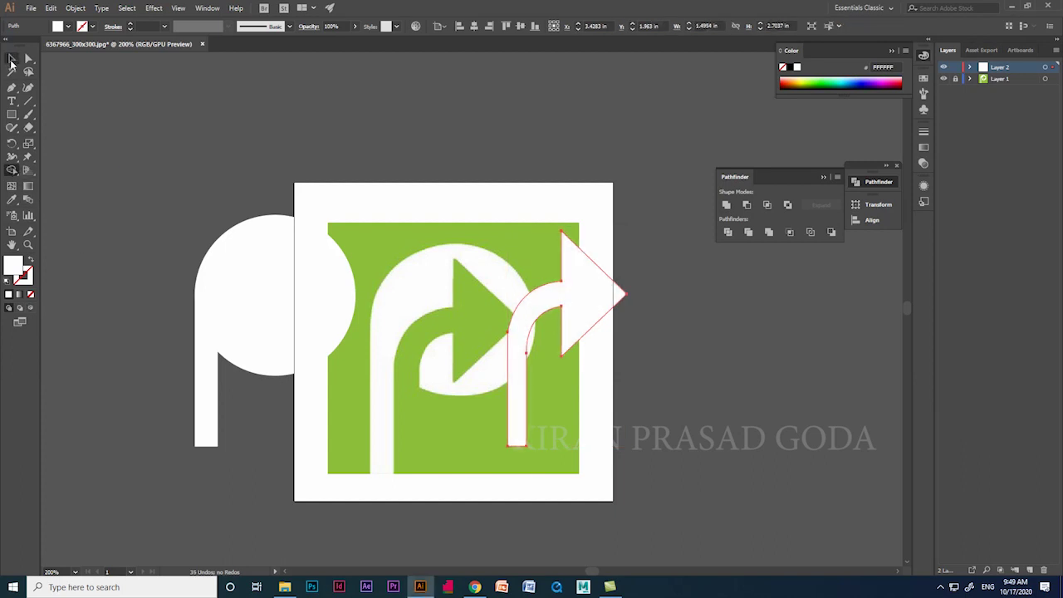
- Give the arrow the background's green via Eyedropper and move it onto the white P shape
{"action": "double_click", "coordinate": [14, 268]}
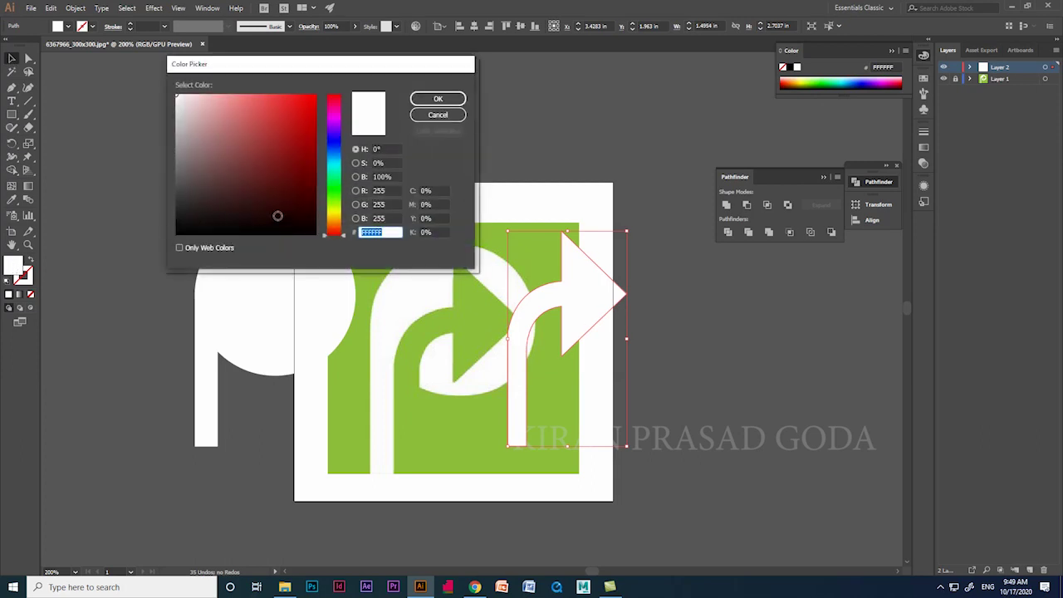
{"action": "mouse_move", "coordinate": [336, 200]}
{"action": "left_mouse_down"}
{"action": "mouse_move", "coordinate": [332, 209]}
{"action": "mouse_move", "coordinate": [336, 192]}
{"action": "left_mouse_up"}
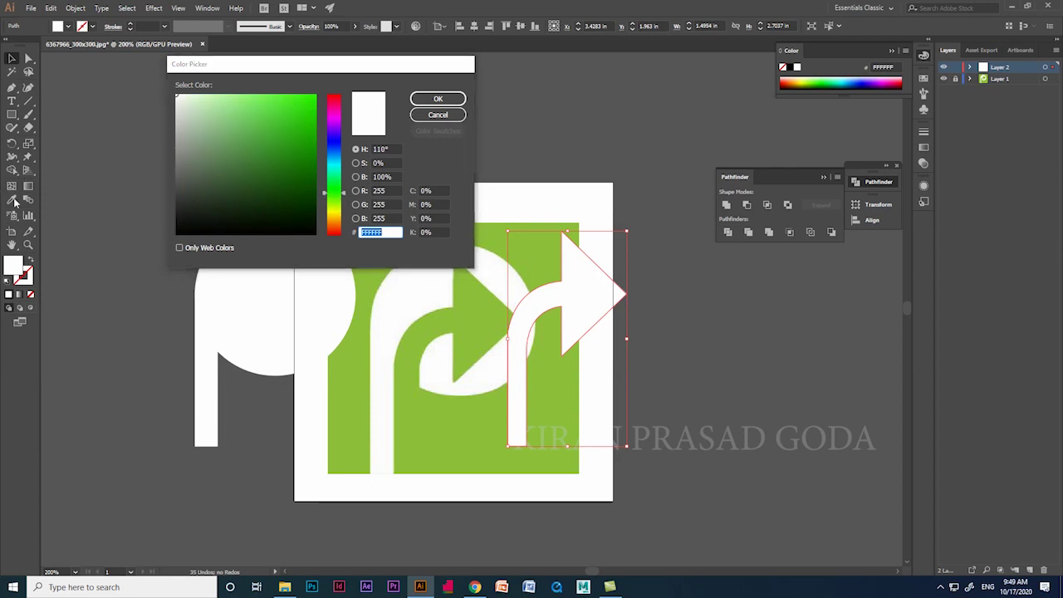
{"action": "left_click", "coordinate": [438, 115]}
{"action": "left_click", "coordinate": [12, 199]}
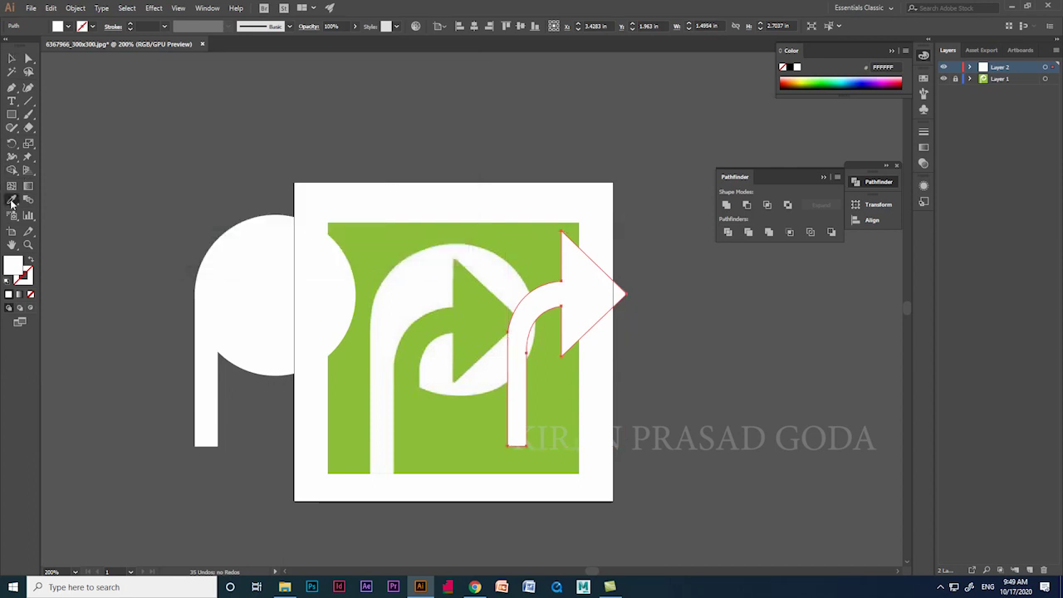
{"action": "left_click", "coordinate": [523, 234]}
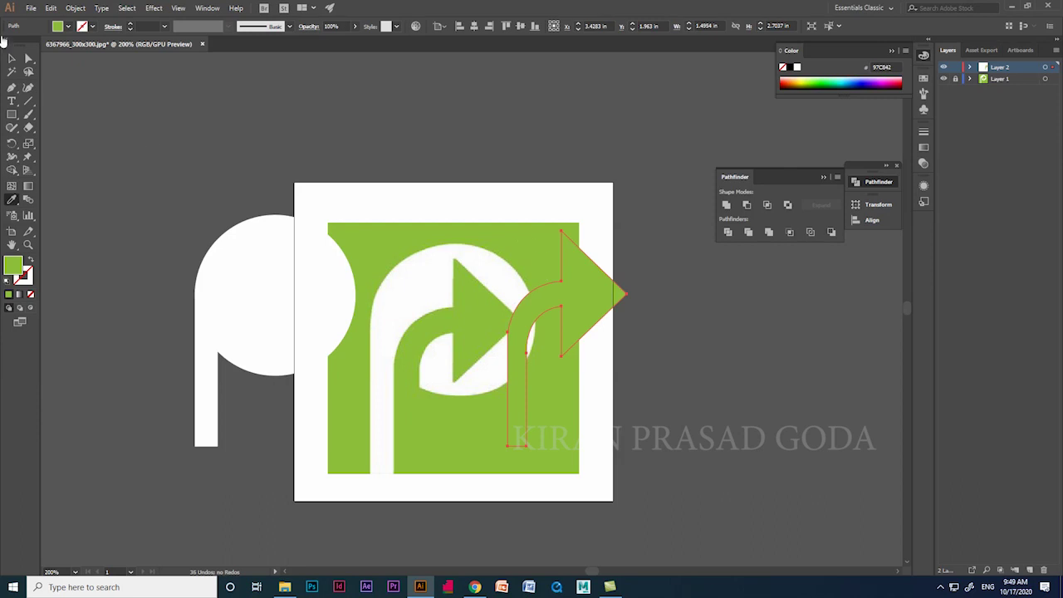
{"action": "left_click", "coordinate": [12, 57]}
{"action": "left_click_drag", "start_coordinate": [601, 305], "coordinate": [312, 308]}
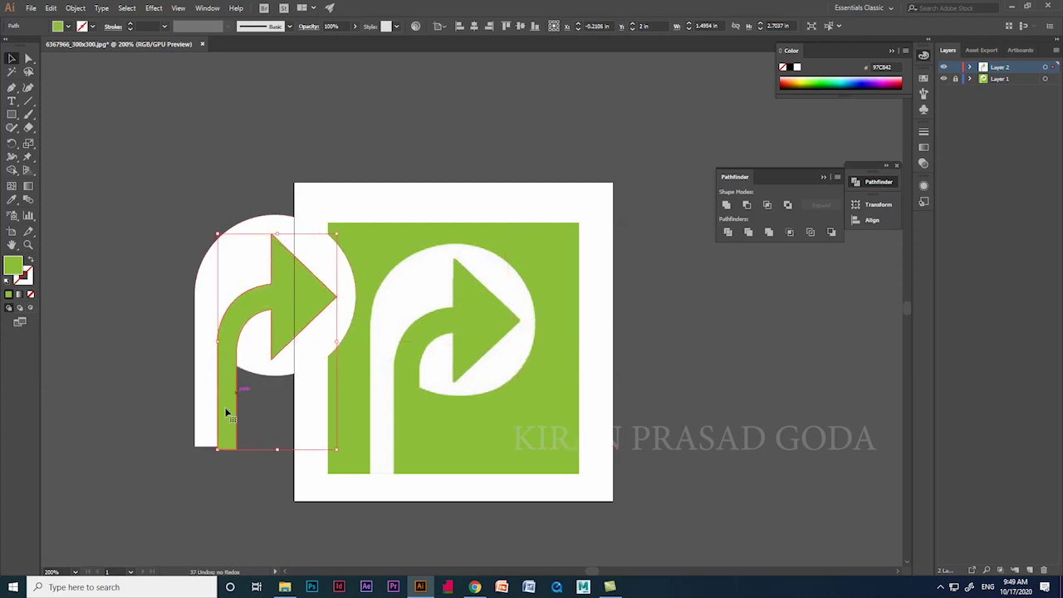
- Adjust the green arrow's bottom corner anchor flush with the white P's bottom edge
{"action": "left_click", "coordinate": [202, 438]}
{"action": "left_click", "coordinate": [28, 58]}
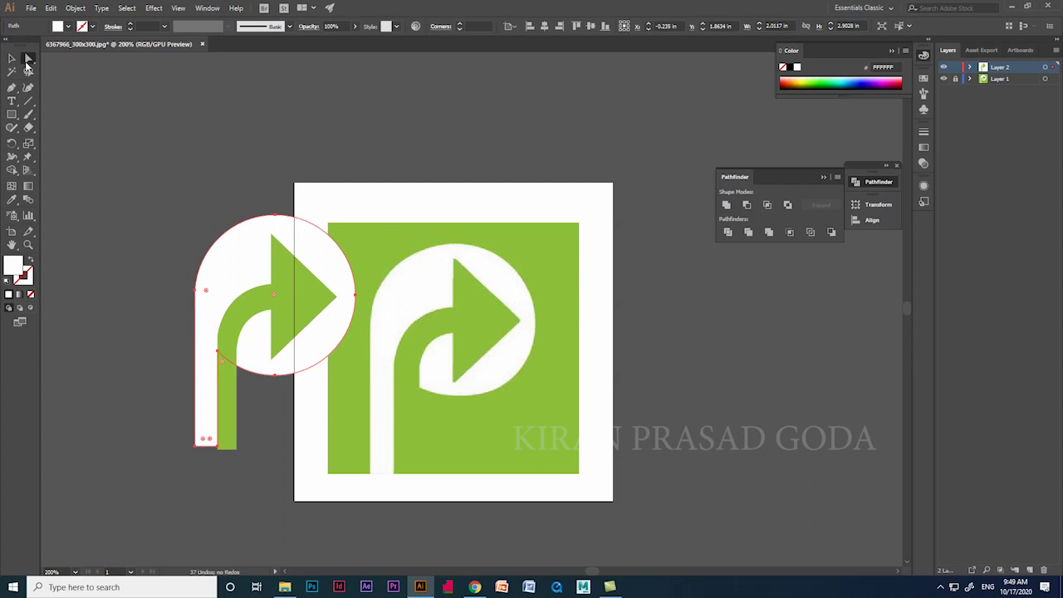
{"action": "left_click", "coordinate": [227, 432]}
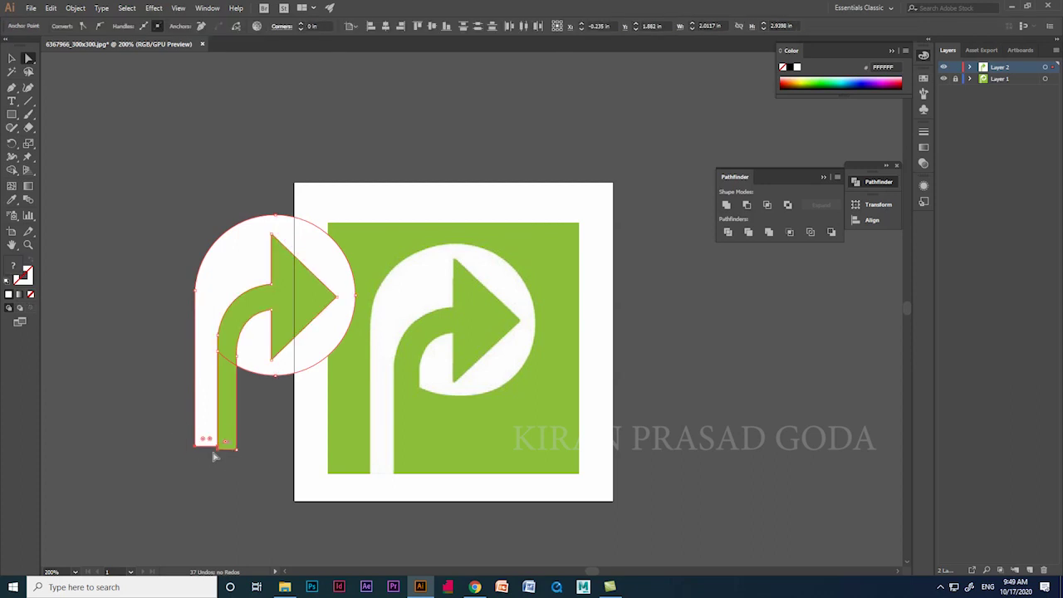
{"action": "left_click", "coordinate": [221, 451]}
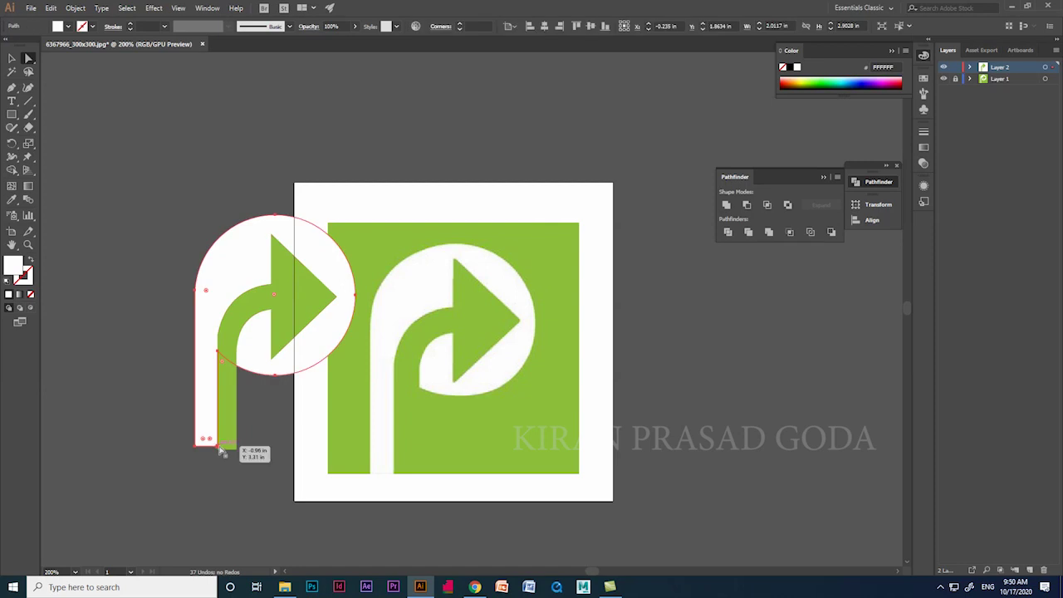
{"action": "left_click", "coordinate": [220, 449]}
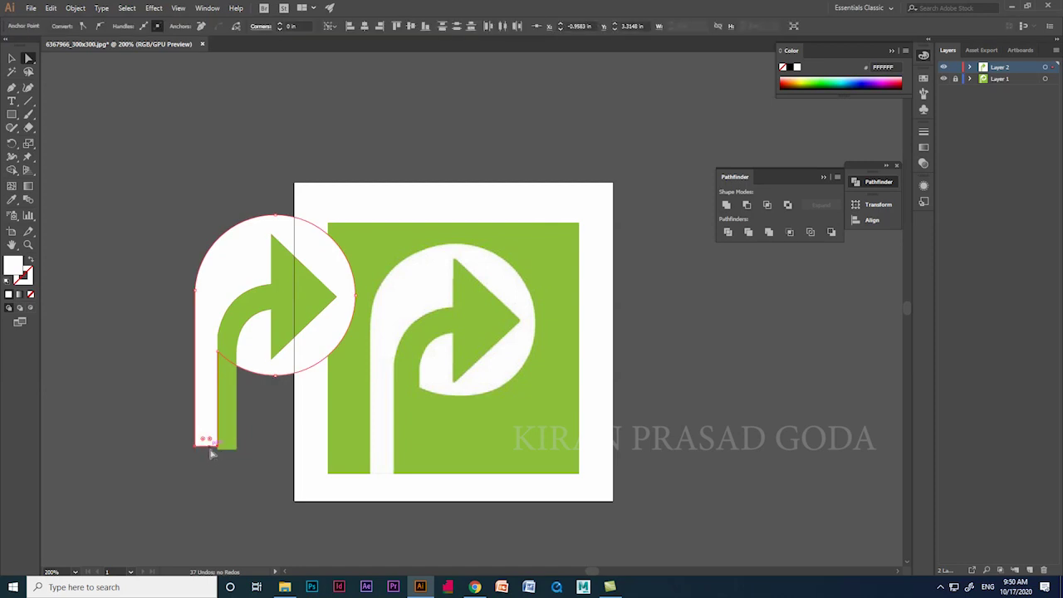
{"action": "left_click_drag", "start_coordinate": [216, 452], "coordinate": [218, 451]}
- Clear the selection and select the white circle-and-stem shape
{"action": "left_click", "coordinate": [12, 58]}
{"action": "left_click", "coordinate": [149, 191]}
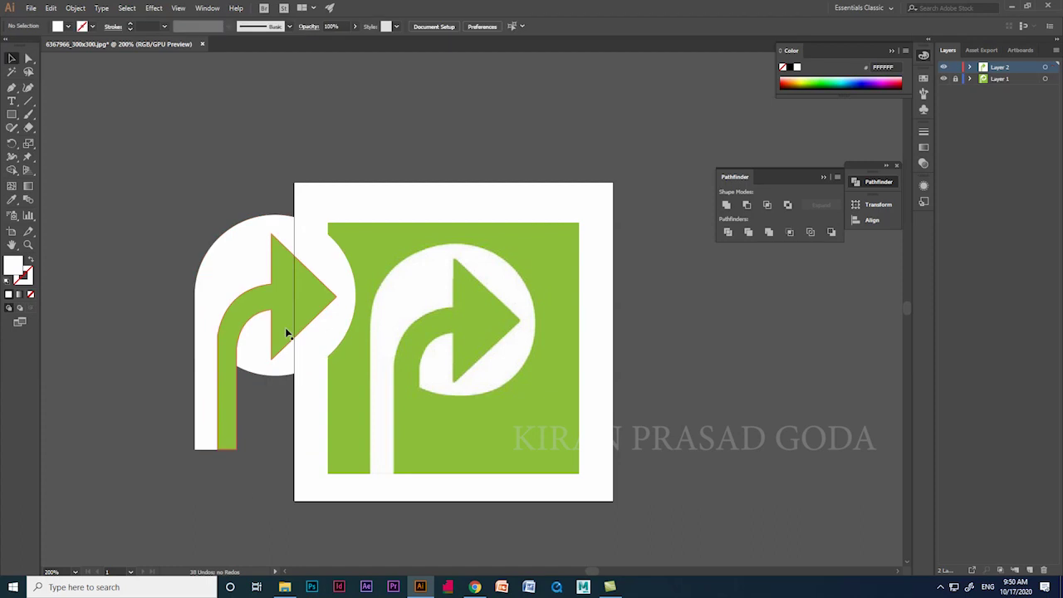
{"action": "left_click", "coordinate": [312, 264]}
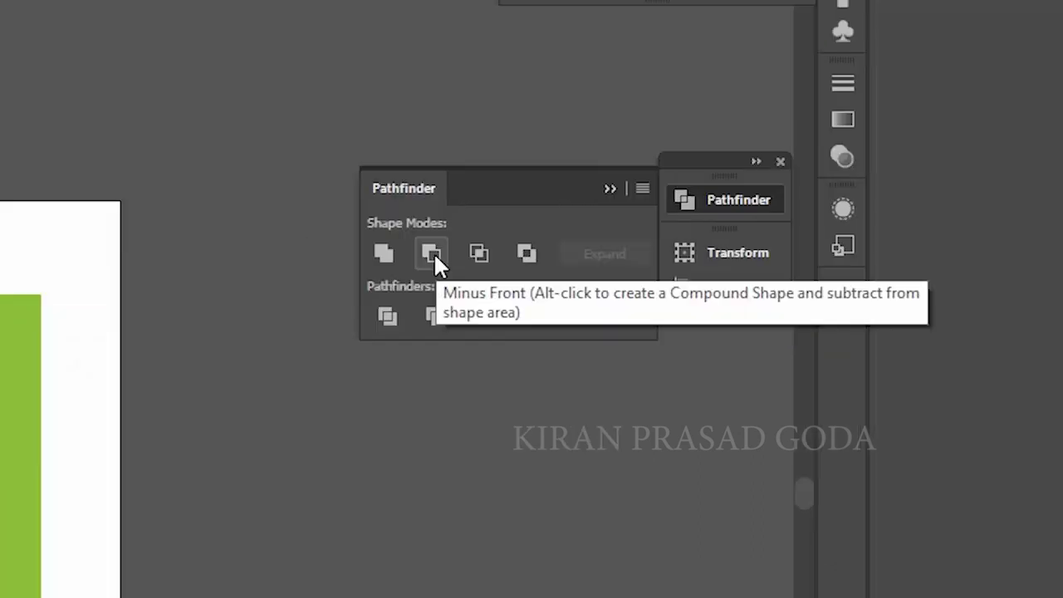
- Knock the arrow out of the white P, then move the cut-out shape to the upper left
{"action": "left_click", "coordinate": [433, 253]}
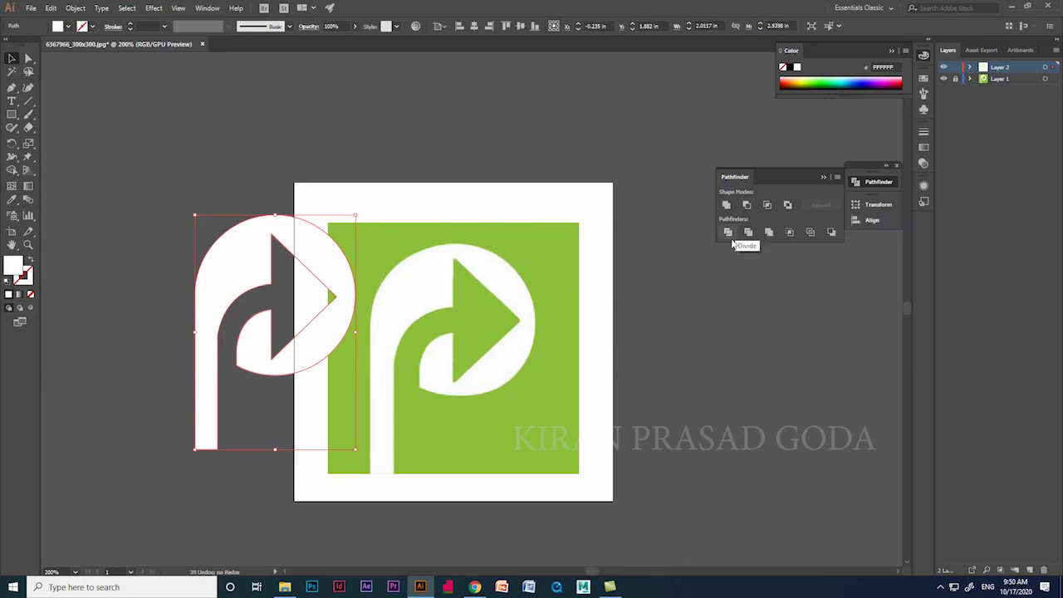
{"action": "left_click", "coordinate": [11, 60]}
{"action": "left_click_drag", "start_coordinate": [335, 278], "coordinate": [622, 290]}
{"action": "left_click", "coordinate": [757, 465]}
{"action": "left_click_drag", "start_coordinate": [586, 360], "coordinate": [205, 246]}
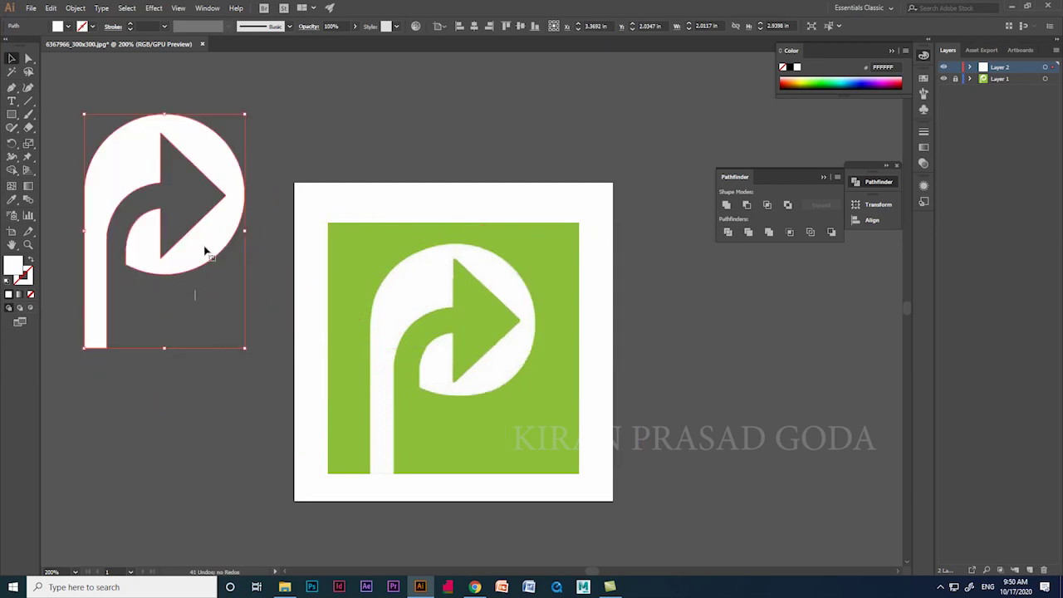
{"action": "left_click", "coordinate": [192, 307]}
{"action": "left_click", "coordinate": [11, 116]}
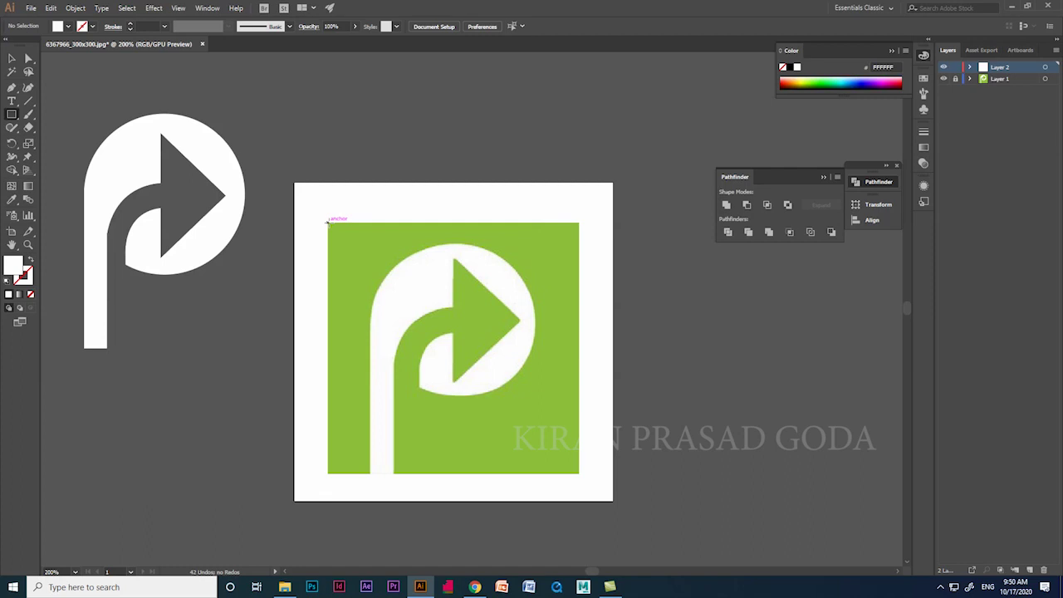
- Draw a square matching the reference's green square, fill it bright green, and move it upper right
{"action": "left_click_drag", "start_coordinate": [328, 222], "coordinate": [578, 472]}
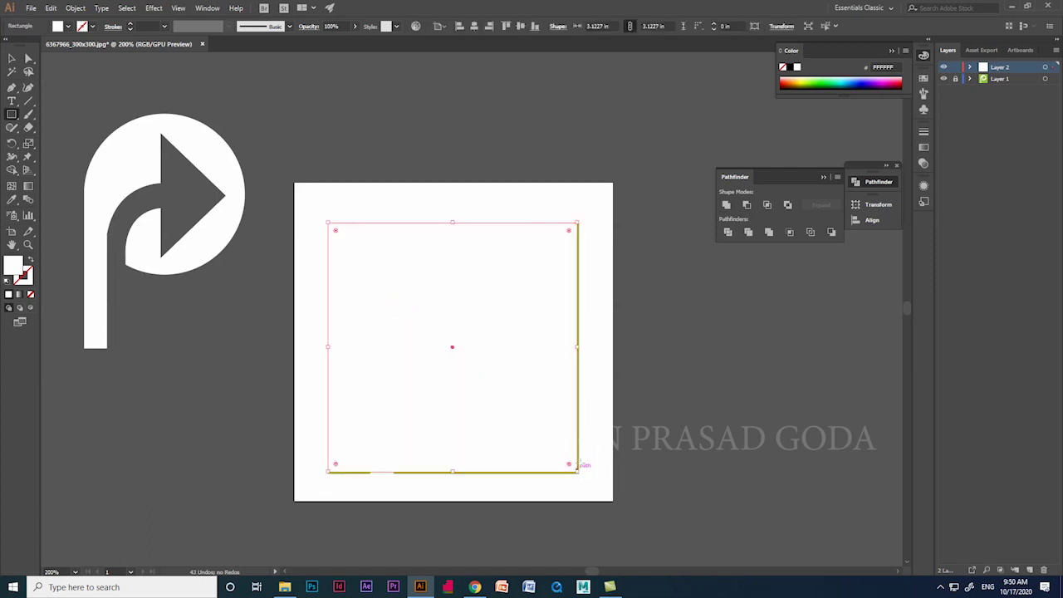
{"action": "double_click", "coordinate": [12, 270]}
{"action": "mouse_move", "coordinate": [333, 209]}
{"action": "left_mouse_down"}
{"action": "mouse_move", "coordinate": [333, 193]}
{"action": "mouse_move", "coordinate": [280, 152]}
{"action": "mouse_move", "coordinate": [282, 115]}
{"action": "left_mouse_up"}
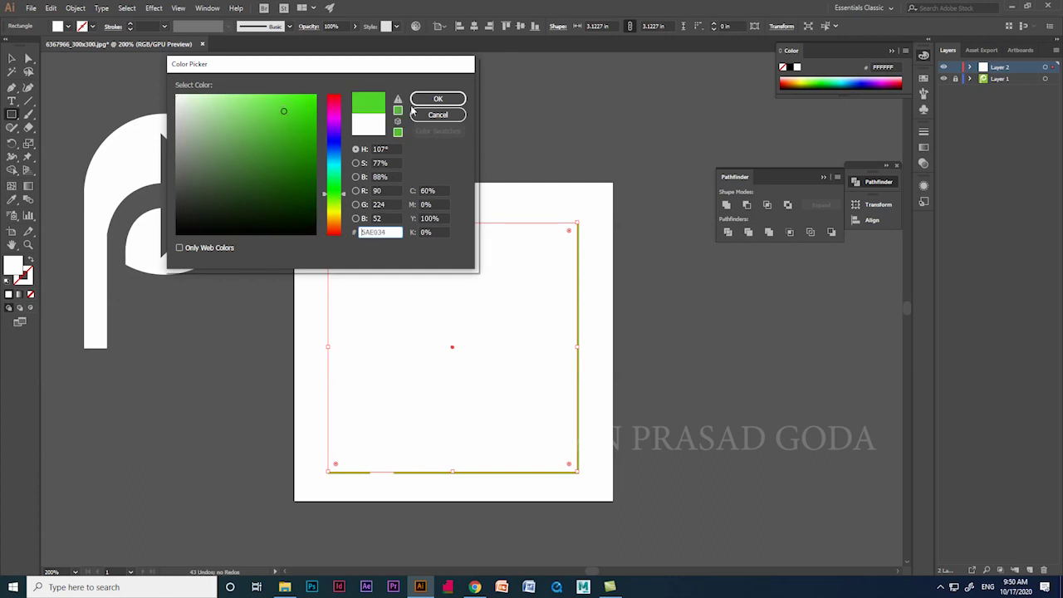
{"action": "left_click", "coordinate": [438, 99]}
{"action": "key", "text": "v"}
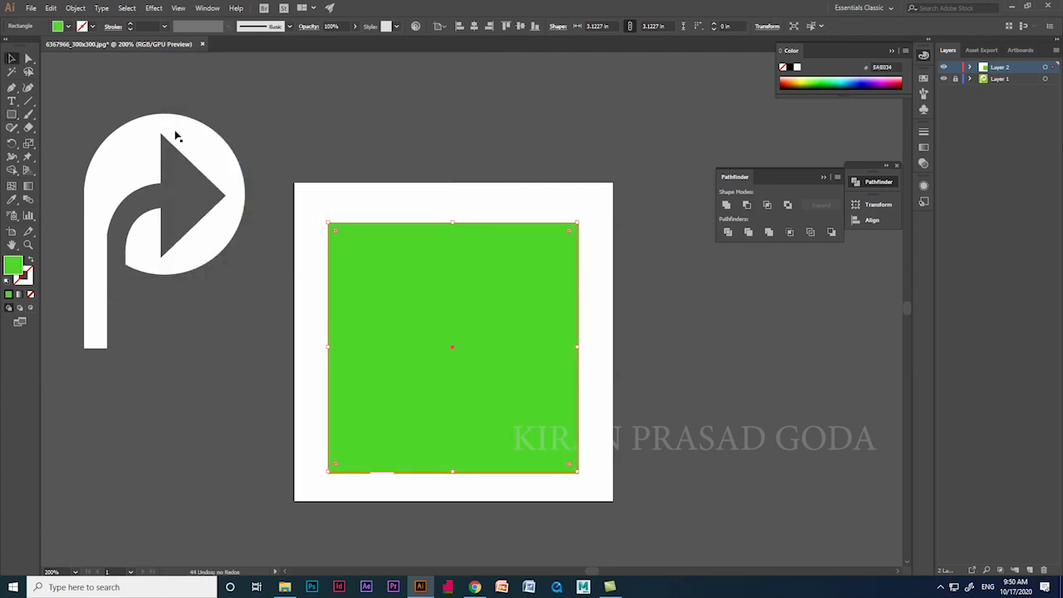
{"action": "left_click_drag", "start_coordinate": [477, 262], "coordinate": [636, 135]}
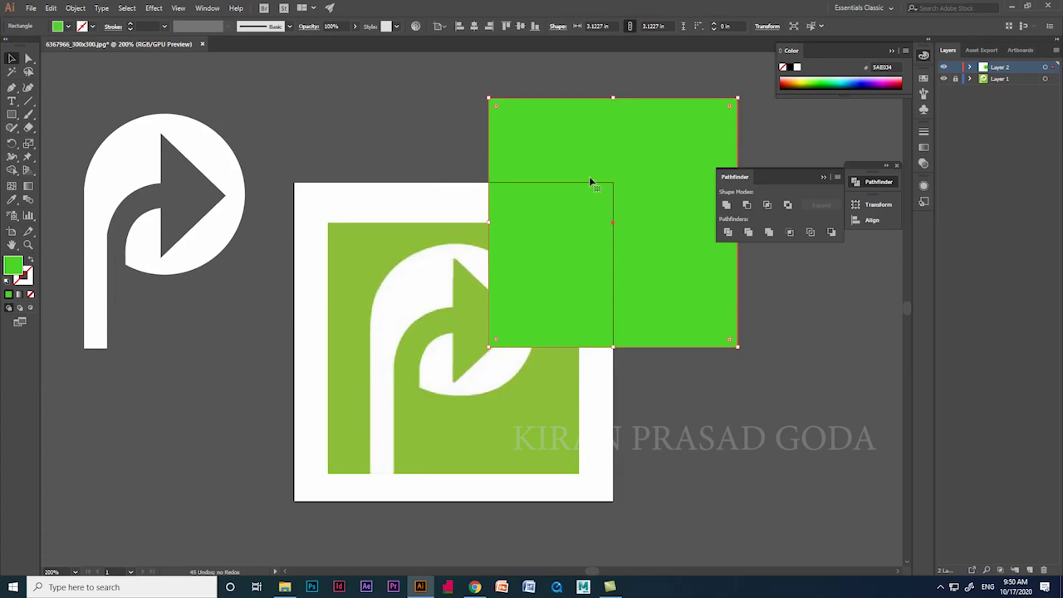
- Recolour the square with the reference's olive green using the Eyedropper
{"action": "left_click", "coordinate": [14, 202]}
{"action": "left_click", "coordinate": [418, 257]}
{"action": "key", "text": "v"}
{"action": "left_click", "coordinate": [230, 233]}
- Overlap the white logo shape and the olive green square
{"action": "left_click_drag", "start_coordinate": [218, 232], "coordinate": [266, 301]}
{"action": "left_click", "coordinate": [717, 411]}
{"action": "left_click", "coordinate": [630, 236]}
- Use Arrange > Bring to Front so the white P-arrow sits above the green square
{"action": "right_click", "coordinate": [265, 301]}
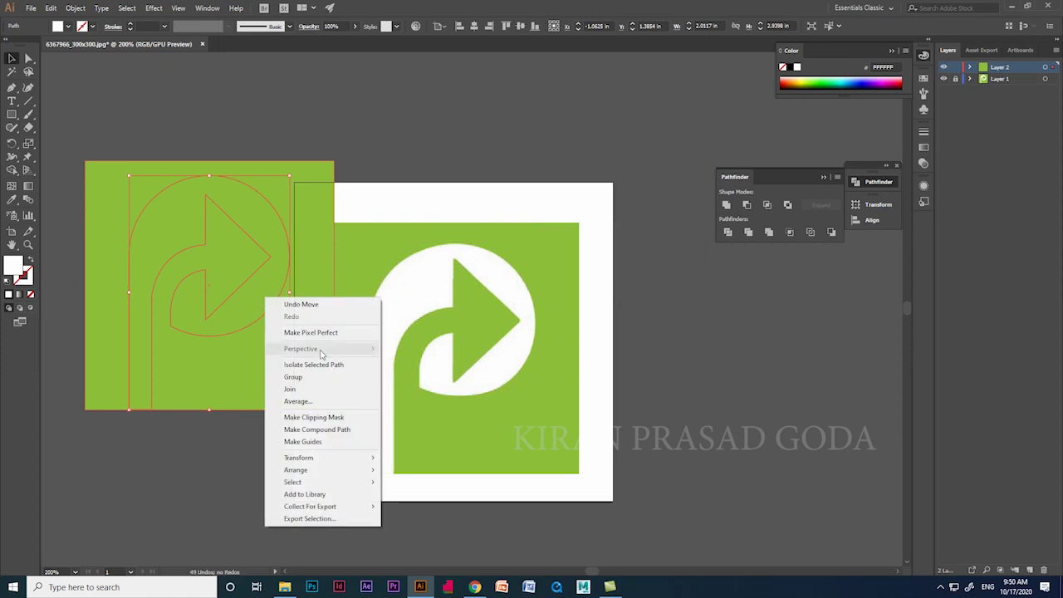
{"action": "mouse_move", "coordinate": [327, 471]}
{"action": "left_click", "coordinate": [412, 473]}
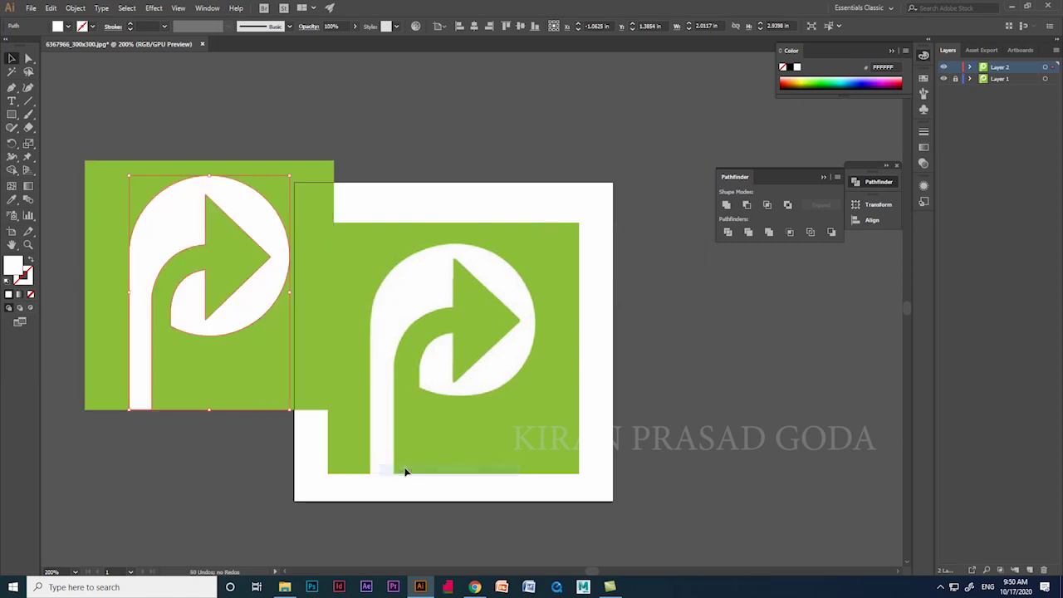
{"action": "left_click", "coordinate": [186, 462]}
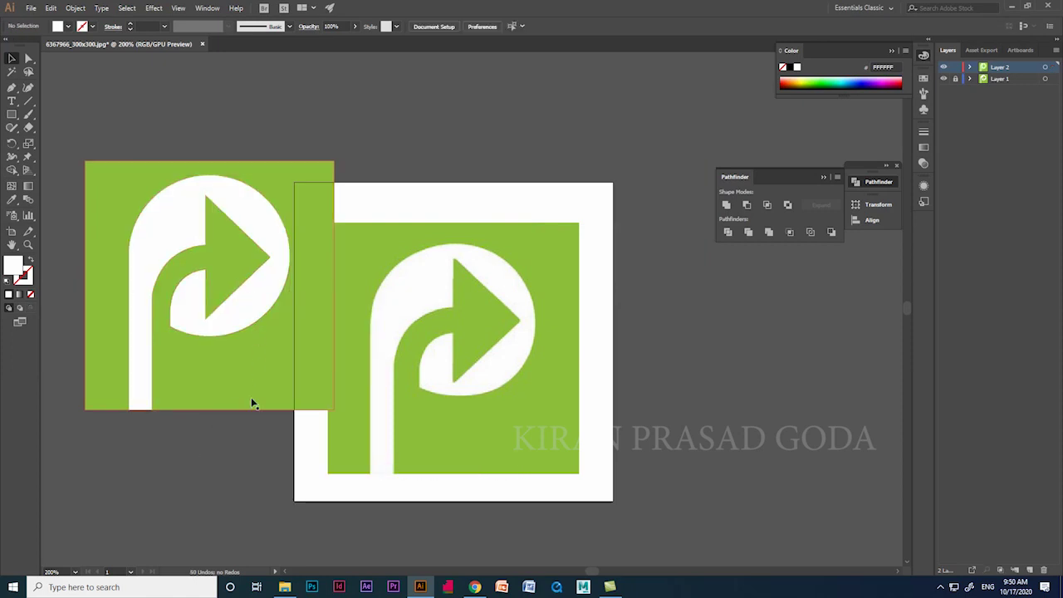